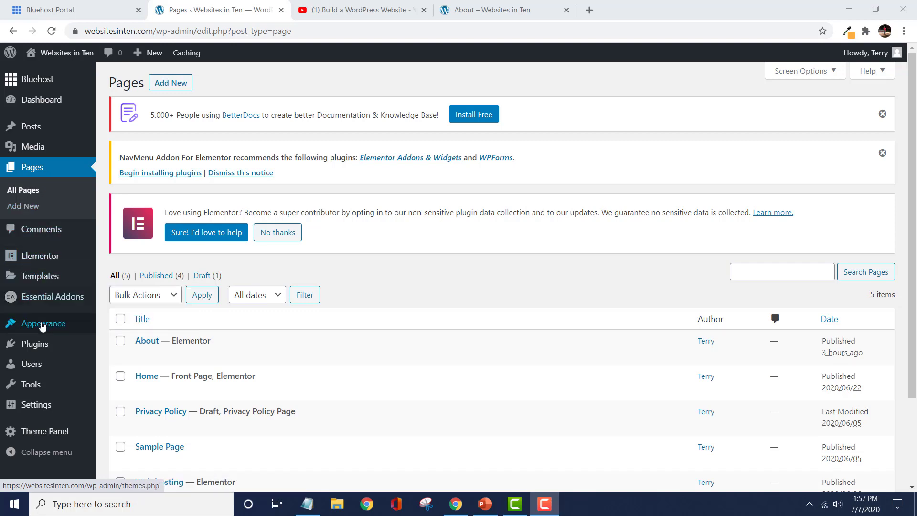
Step: Create a new navigation menu named Main Menu in the site's appearance settings
{"action": "mouse_move", "coordinate": [43, 325]}
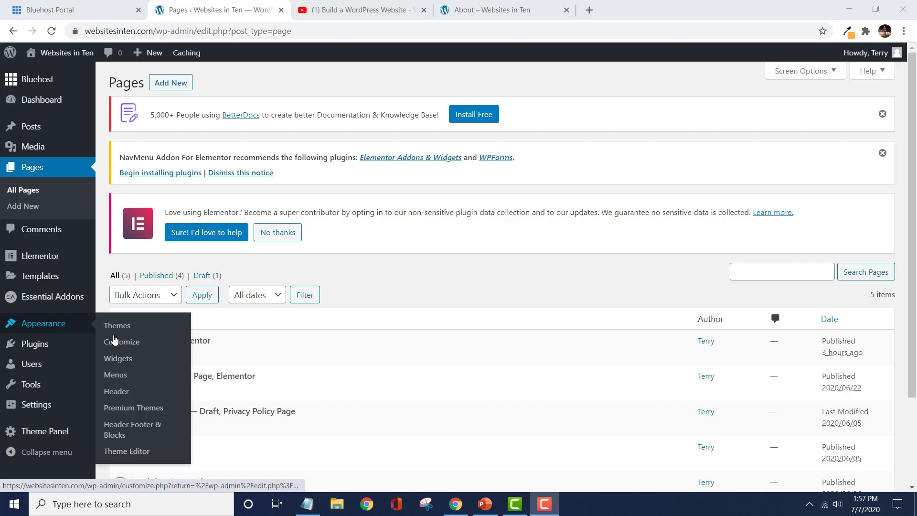
{"action": "left_click", "coordinate": [121, 376]}
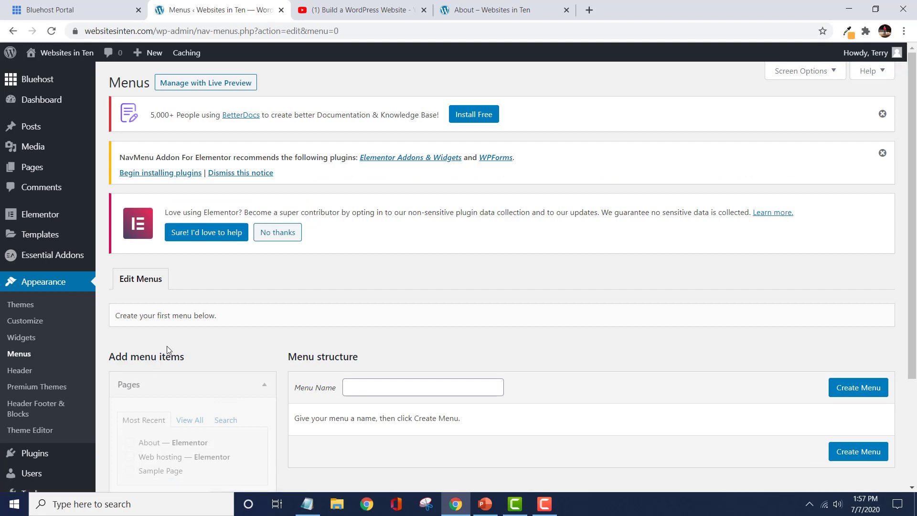
{"action": "scroll", "coordinate": [273, 323], "scroll_direction": "down", "scroll_amount": 1}
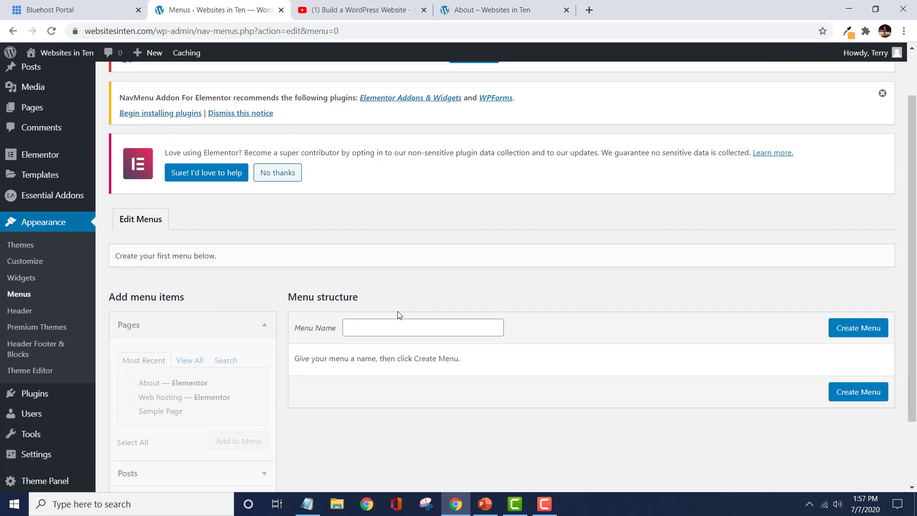
{"action": "left_click", "coordinate": [400, 325]}
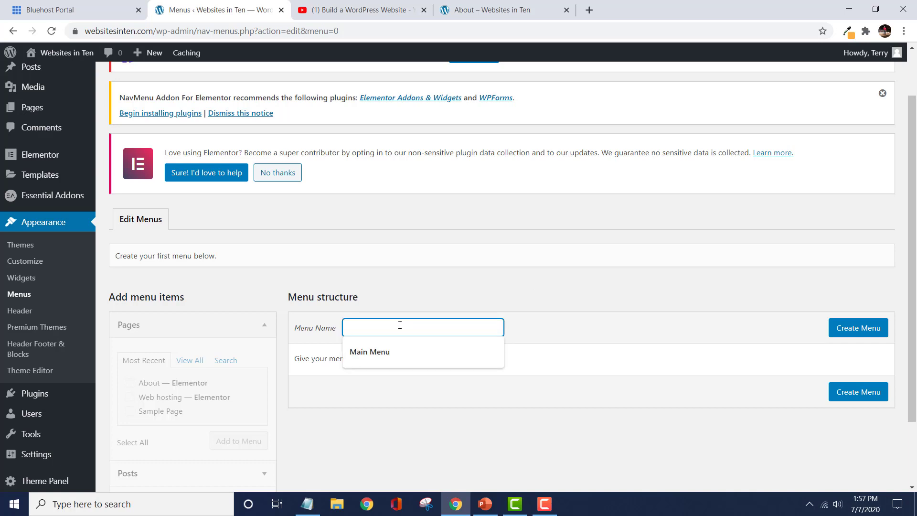
{"action": "left_click", "coordinate": [383, 353]}
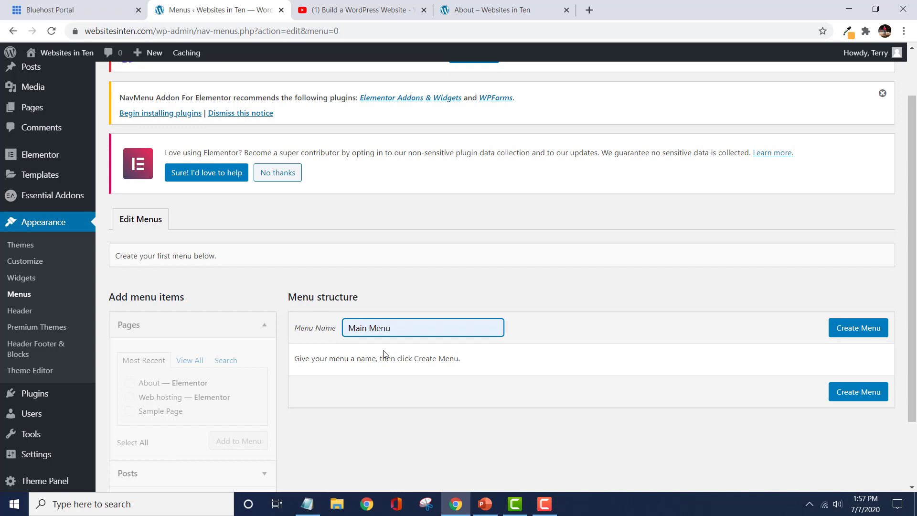
{"action": "left_click", "coordinate": [850, 334]}
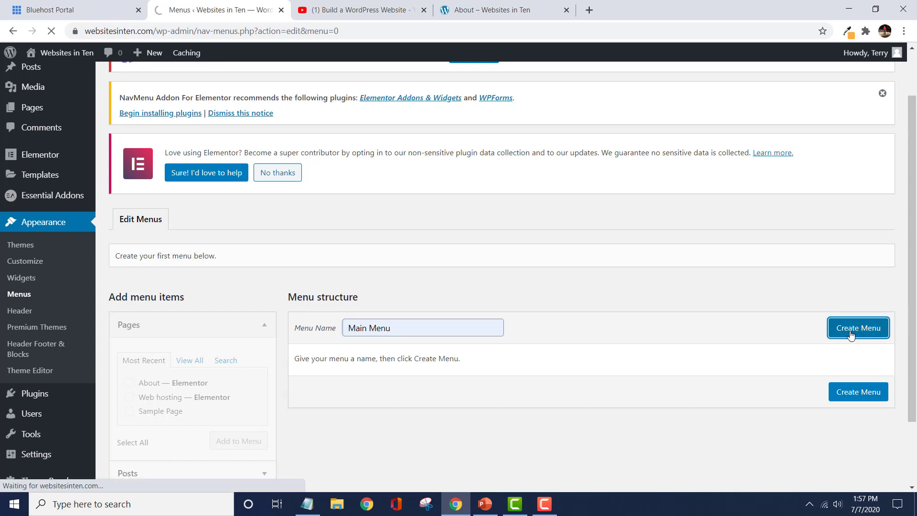
Step: Add the Home and About pages to Main Menu from the full list of pages
{"action": "scroll", "coordinate": [497, 353], "scroll_direction": "down", "scroll_amount": 1}
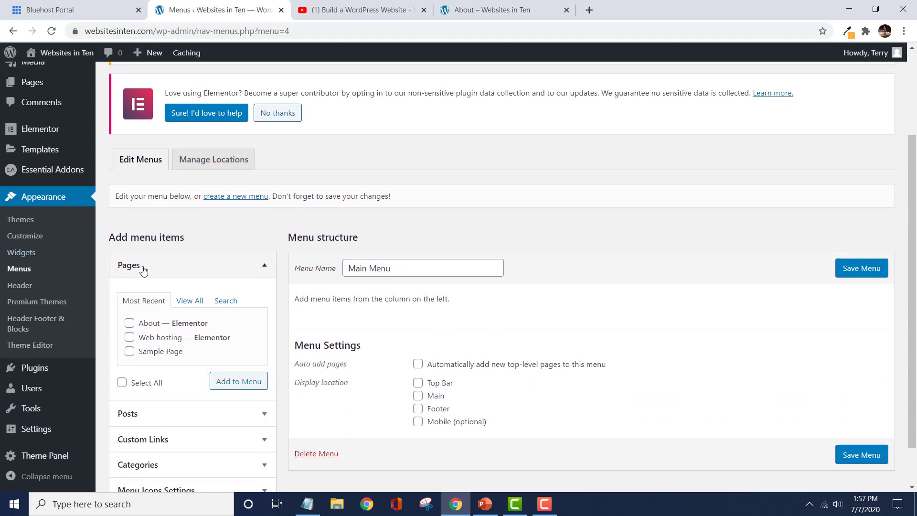
{"action": "left_click", "coordinate": [181, 306]}
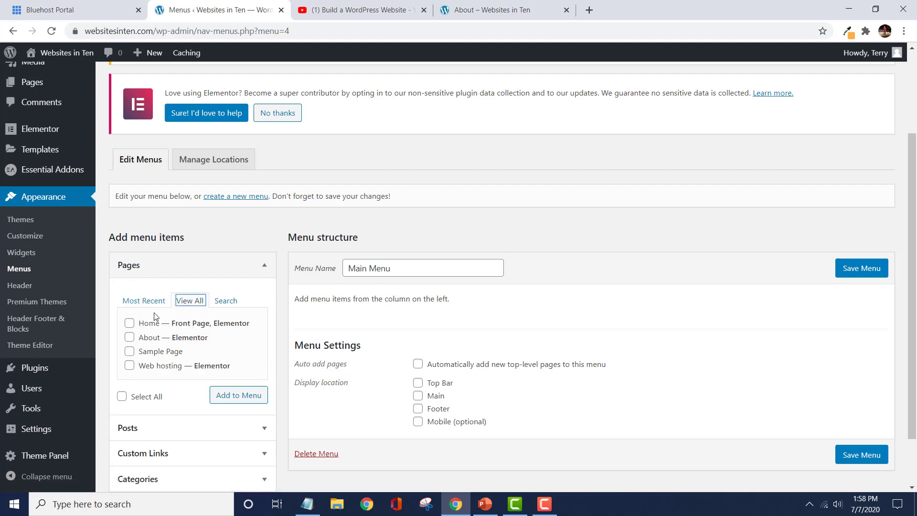
{"action": "left_click", "coordinate": [129, 323]}
{"action": "left_click", "coordinate": [129, 338]}
{"action": "left_click", "coordinate": [233, 396]}
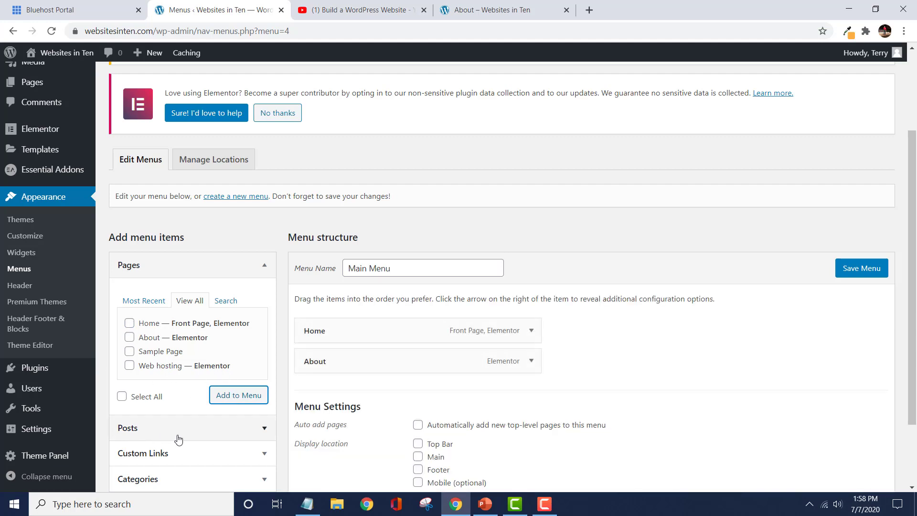
Step: Start a custom link for the menu and copy the YouTube playlist URL from the social media links file in Notepad
{"action": "left_click", "coordinate": [188, 457]}
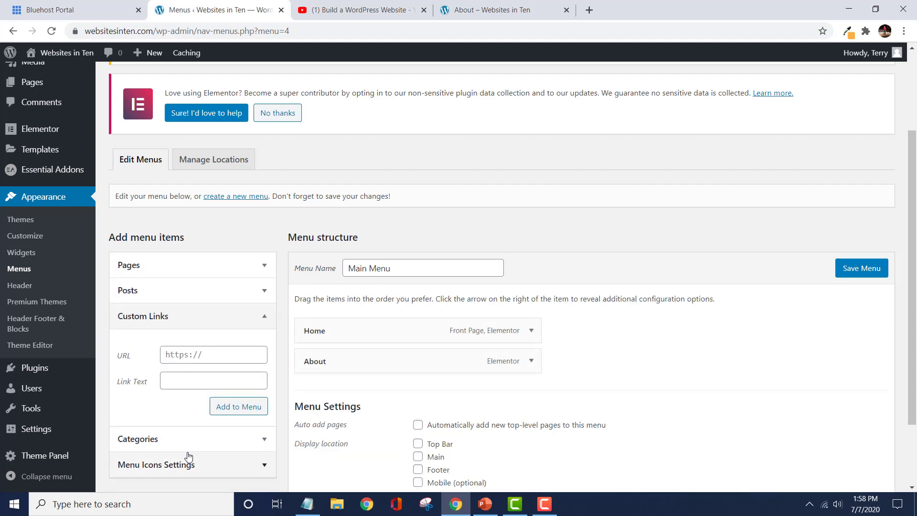
{"action": "left_click", "coordinate": [218, 357]}
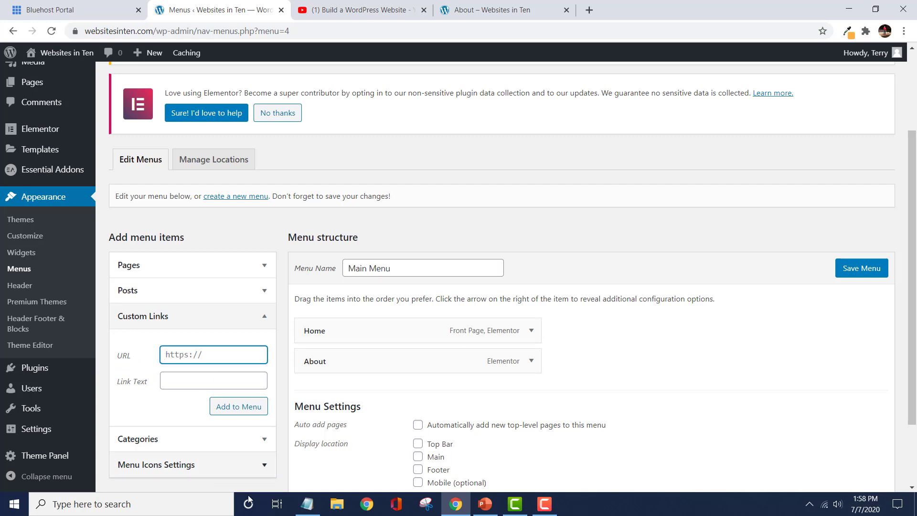
{"action": "left_click", "coordinate": [318, 510]}
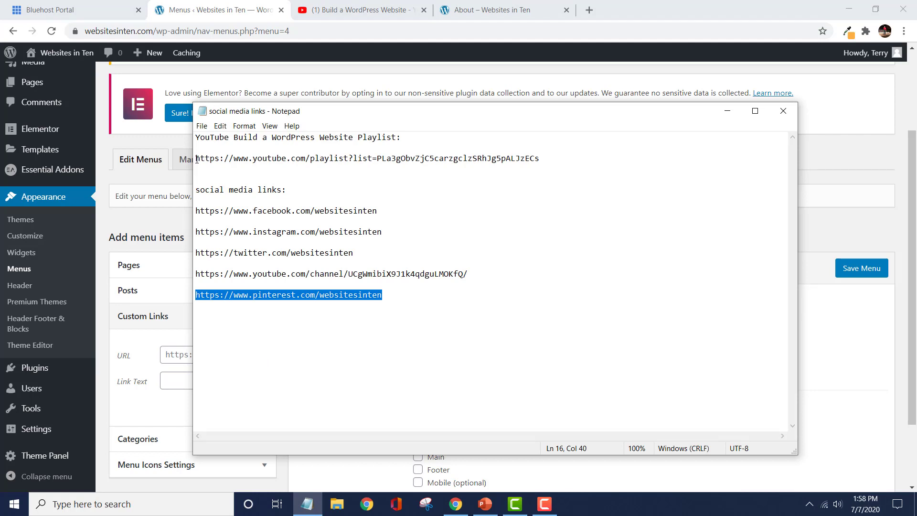
{"action": "left_click_drag", "start_coordinate": [196, 158], "coordinate": [440, 176]}
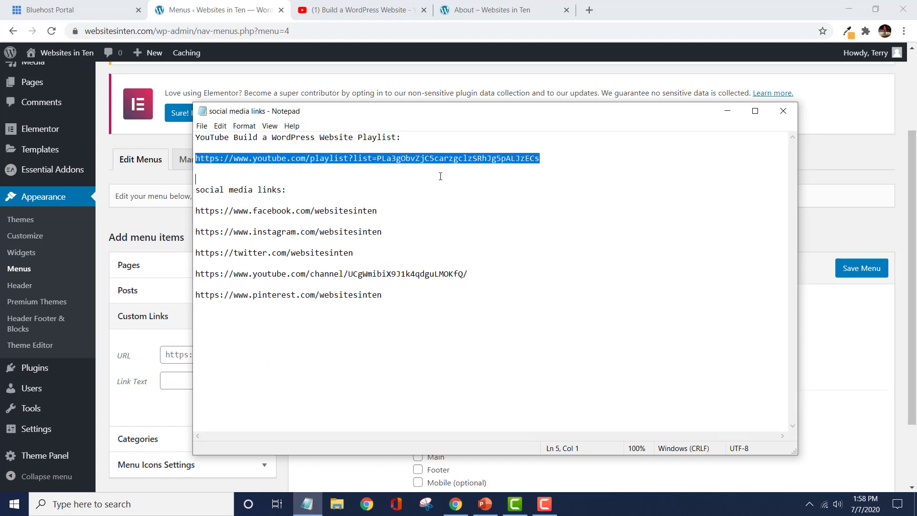
{"action": "double_click", "coordinate": [541, 158]}
{"action": "right_click", "coordinate": [453, 158]}
{"action": "left_click", "coordinate": [475, 190]}
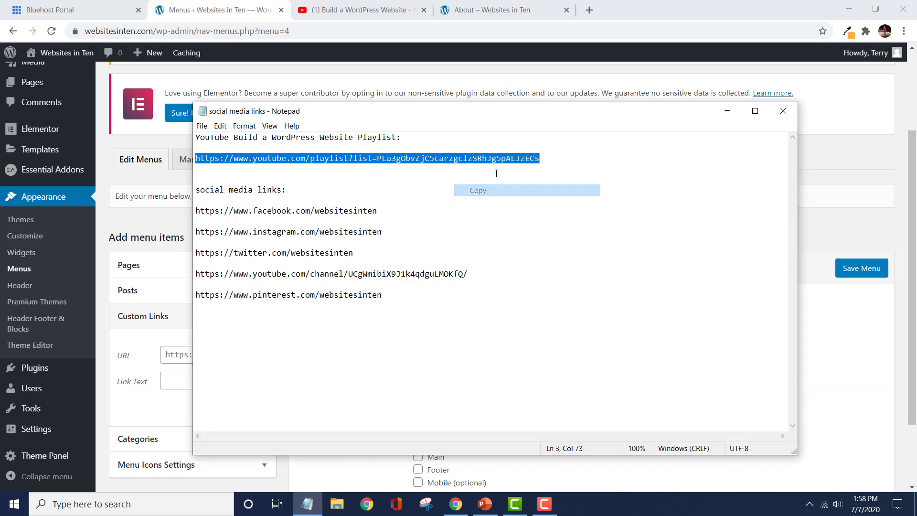
{"action": "left_click", "coordinate": [715, 117]}
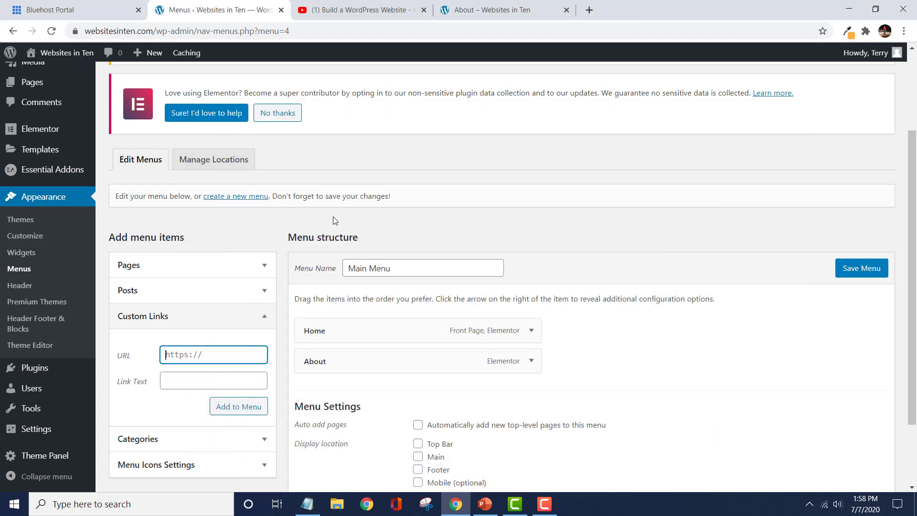
Step: Add a custom link to the menu with the copied playlist URL and the link text YouTube
{"action": "right_click", "coordinate": [201, 353]}
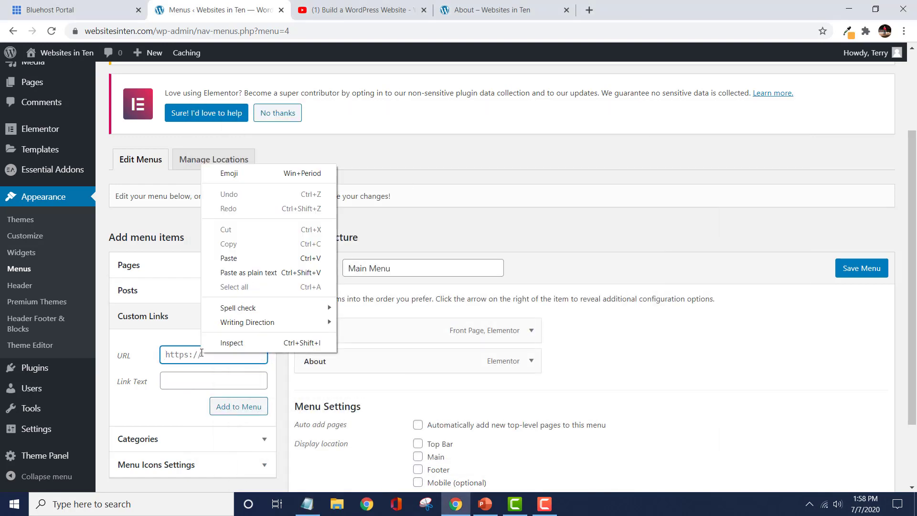
{"action": "left_click", "coordinate": [235, 262]}
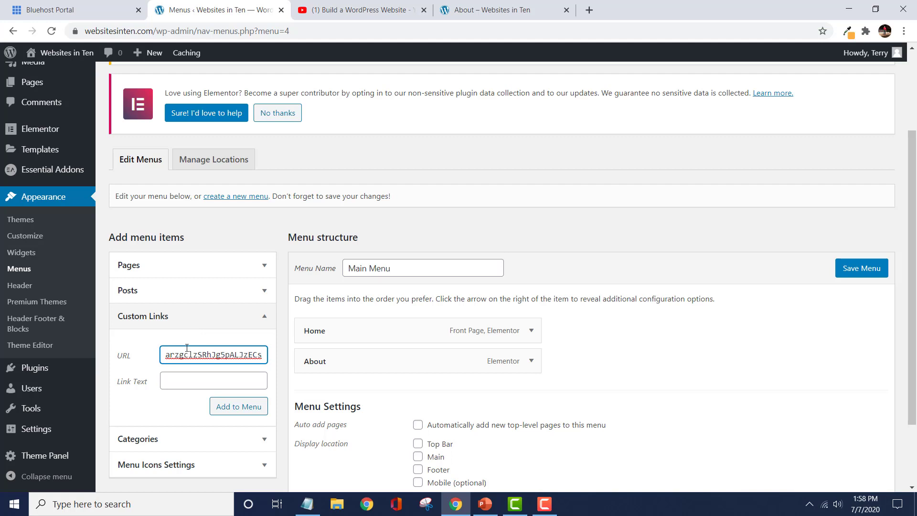
{"action": "left_click", "coordinate": [176, 379]}
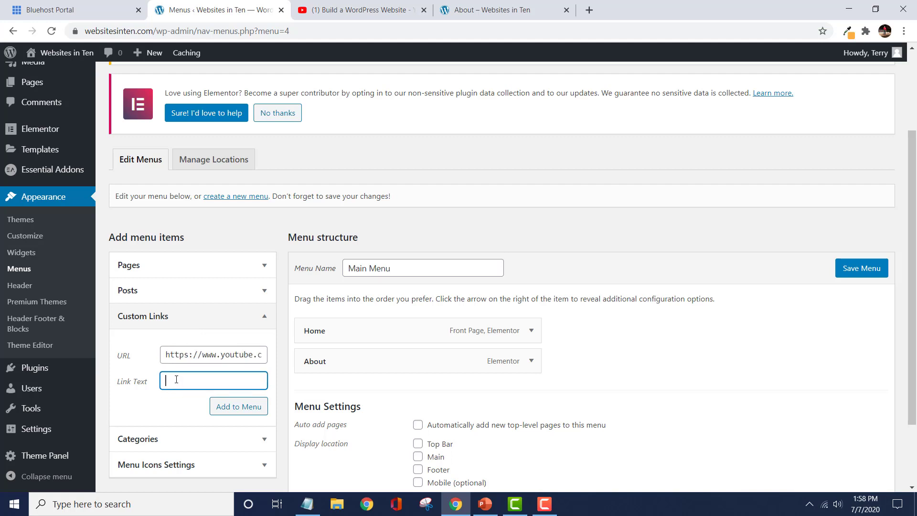
{"action": "type", "text": "YouTube"}
{"action": "left_click", "coordinate": [249, 413]}
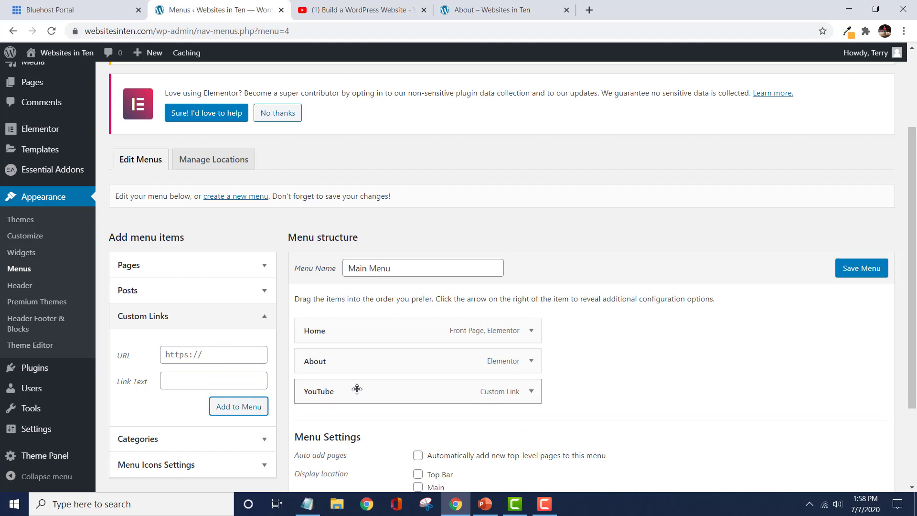
Step: Move the YouTube item between Home and About and save Main Menu
{"action": "left_click_drag", "start_coordinate": [357, 389], "coordinate": [361, 364]}
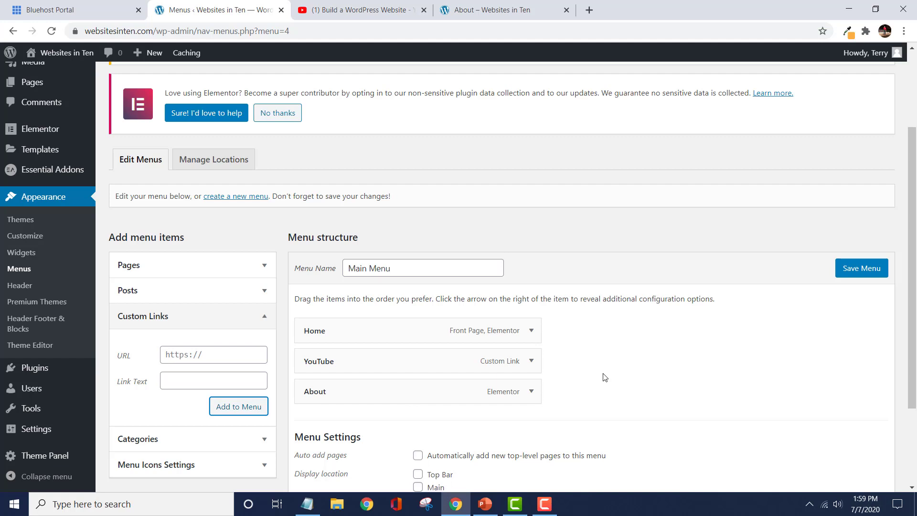
{"action": "left_click", "coordinate": [862, 274]}
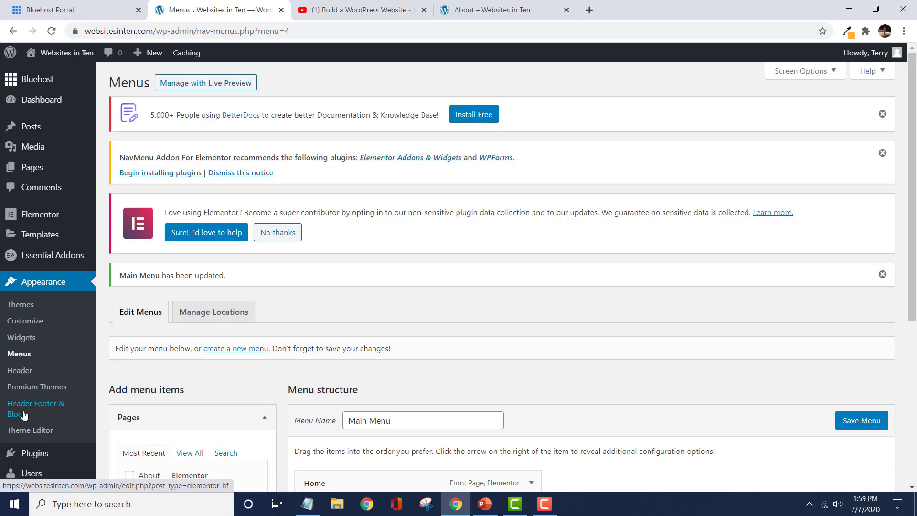
Step: Edit the Main Header template with Elementor and place the Header, Footer & Blocks Navigation Menu widget in the header's empty column
{"action": "left_click", "coordinate": [24, 414]}
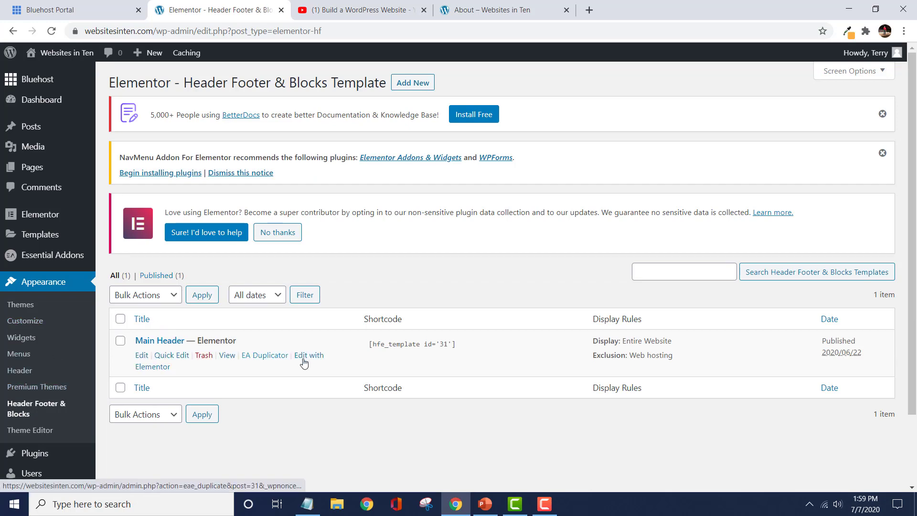
{"action": "left_click", "coordinate": [314, 359]}
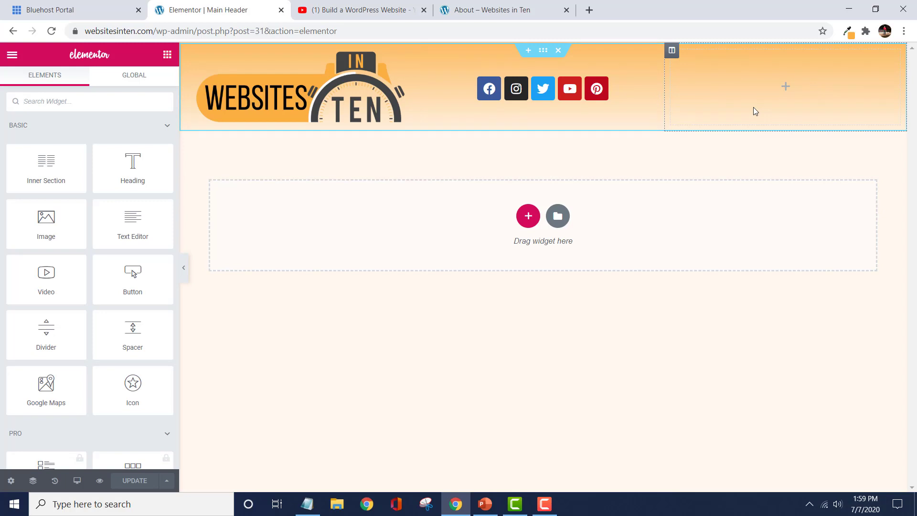
{"action": "scroll", "coordinate": [92, 233], "scroll_direction": "down", "scroll_amount": 6}
{"action": "scroll", "coordinate": [94, 233], "scroll_direction": "down", "scroll_amount": 20}
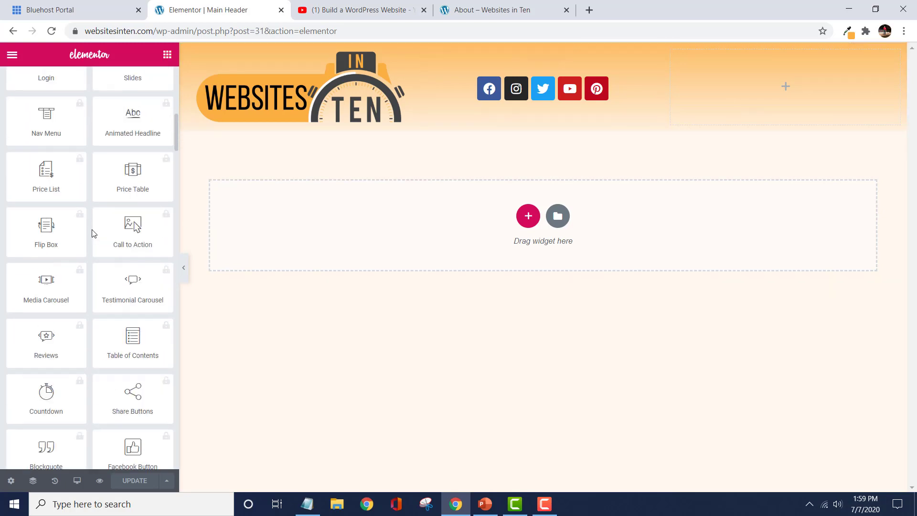
{"action": "scroll", "coordinate": [93, 233], "scroll_direction": "down", "scroll_amount": 20}
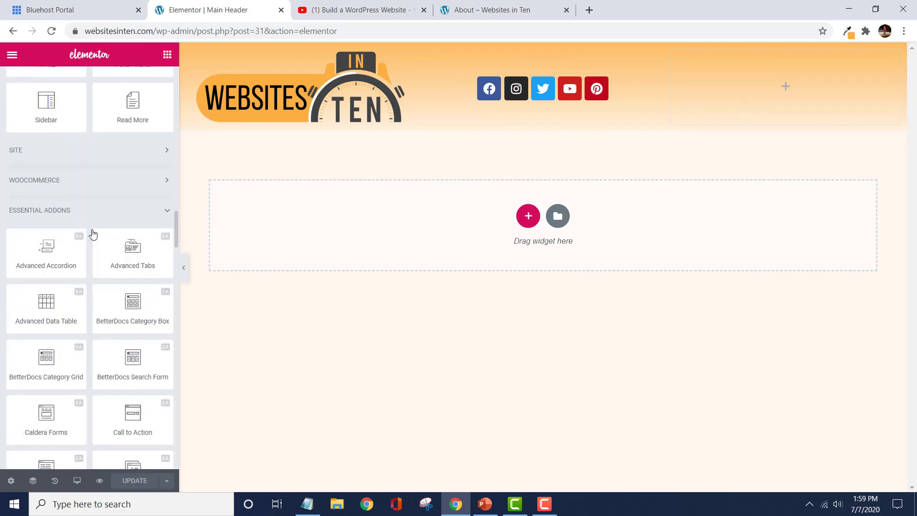
{"action": "scroll", "coordinate": [92, 233], "scroll_direction": "down", "scroll_amount": 15}
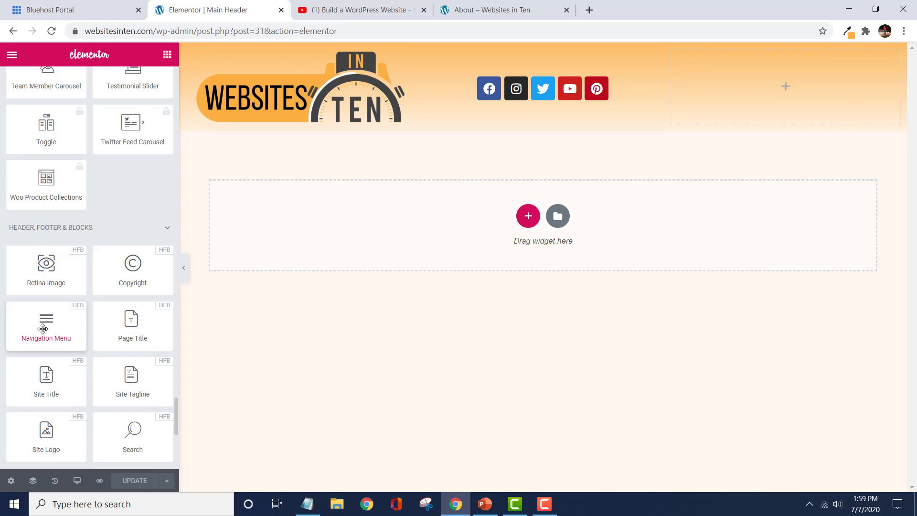
{"action": "left_click_drag", "start_coordinate": [43, 328], "coordinate": [807, 86]}
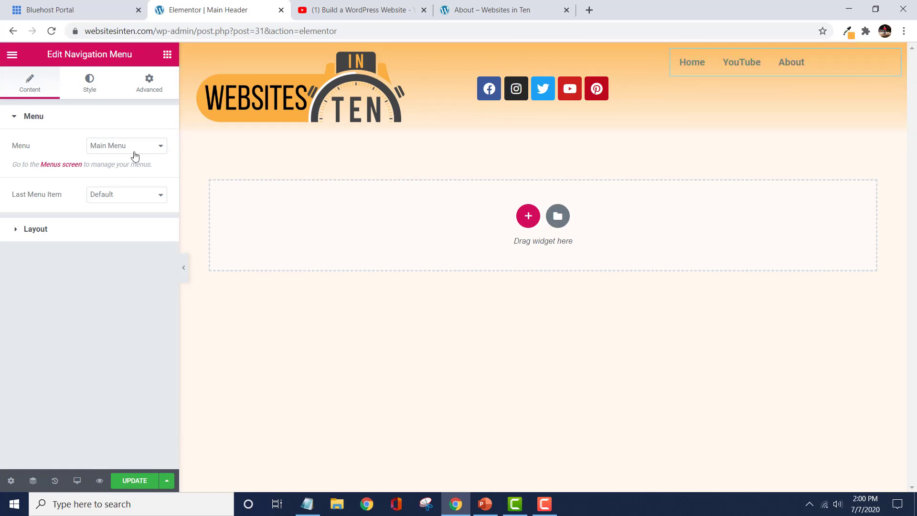
{"action": "left_click", "coordinate": [159, 149]}
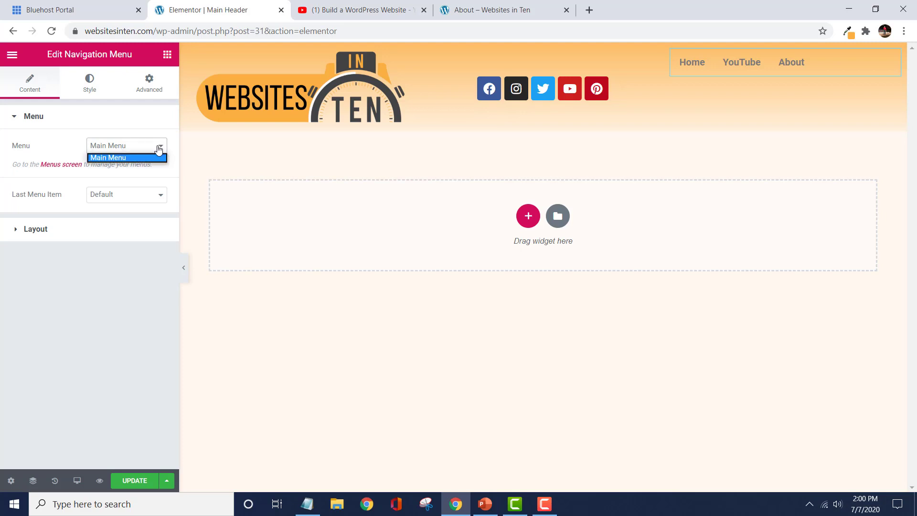
{"action": "left_click", "coordinate": [159, 148]}
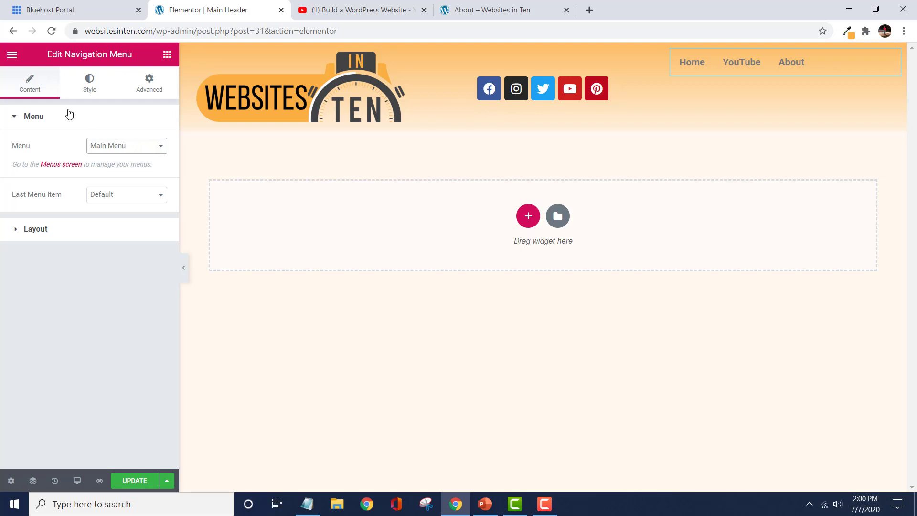
{"action": "left_click", "coordinate": [32, 118]}
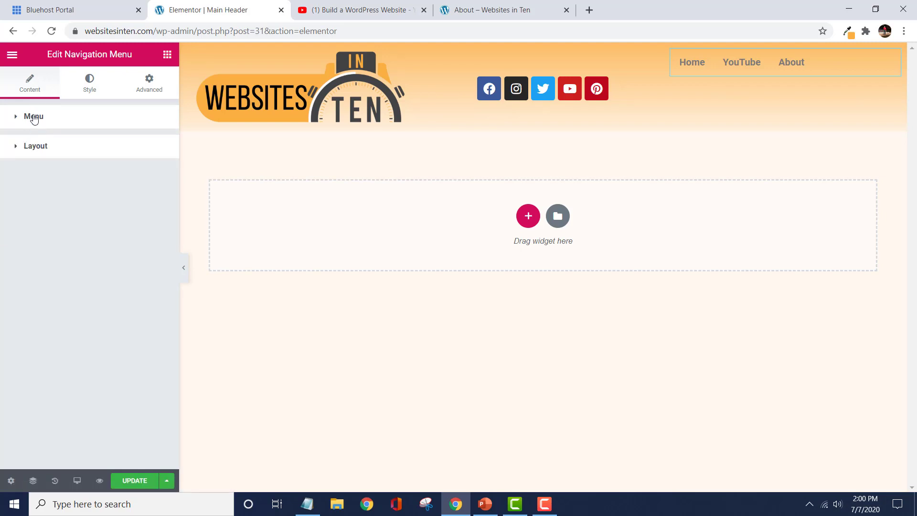
{"action": "left_click", "coordinate": [33, 117]}
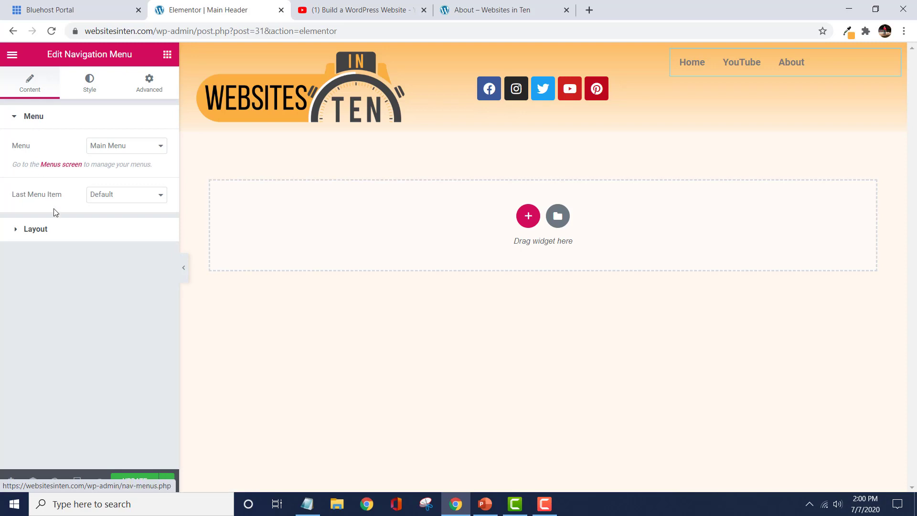
Step: Set the navigation menu widget's layout to Vertical
{"action": "left_click", "coordinate": [59, 231]}
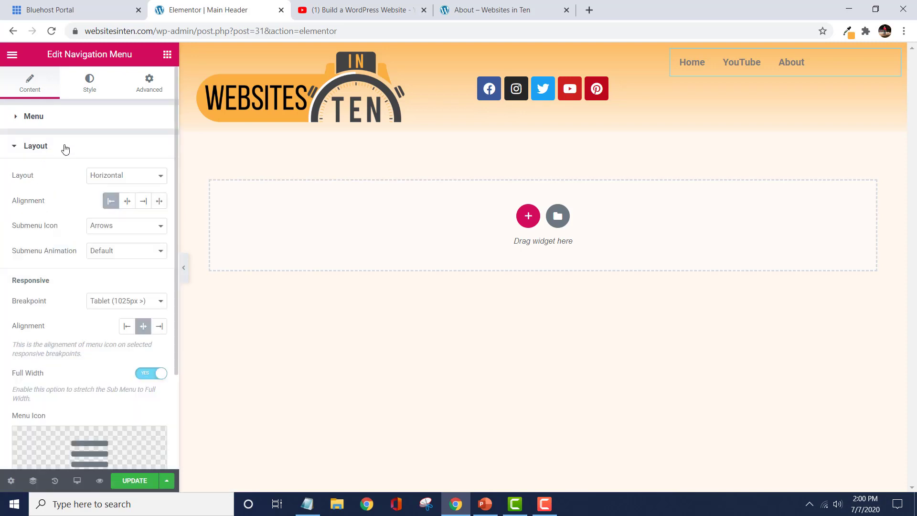
{"action": "scroll", "coordinate": [82, 152], "scroll_direction": "down", "scroll_amount": 2}
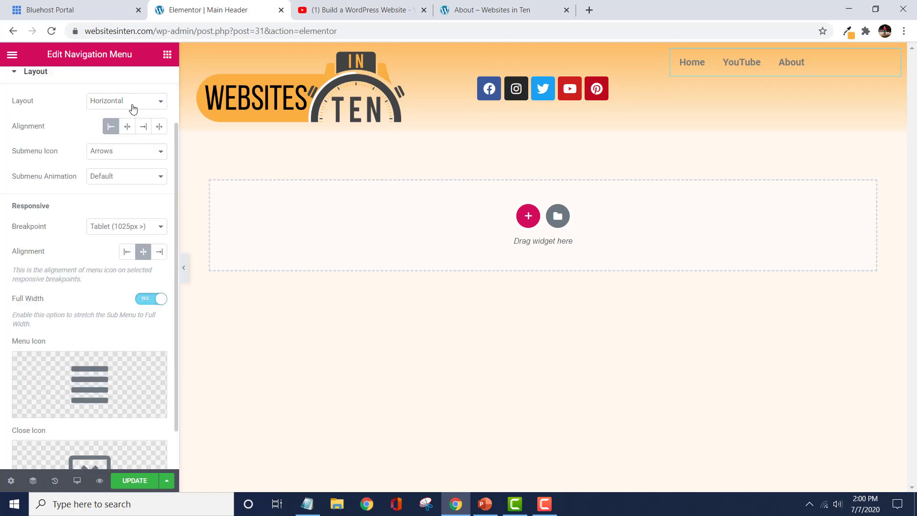
{"action": "left_click", "coordinate": [160, 100]}
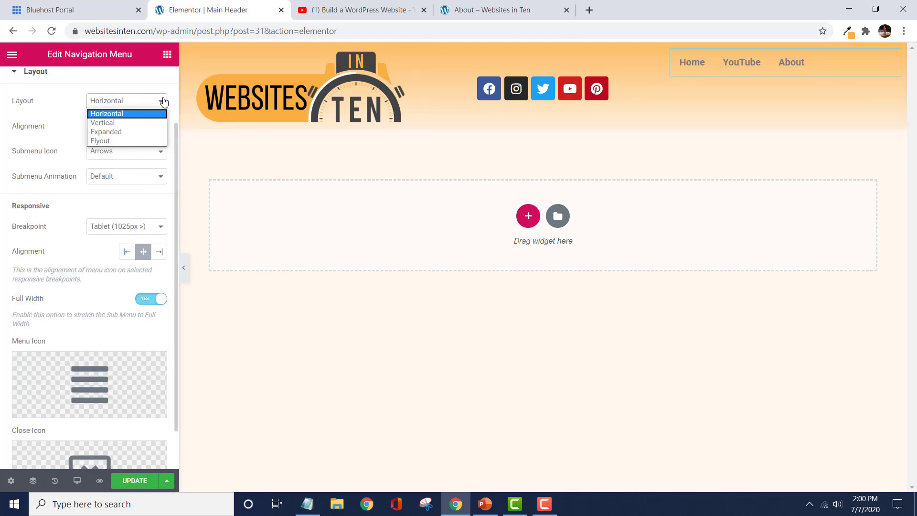
{"action": "left_click", "coordinate": [126, 123]}
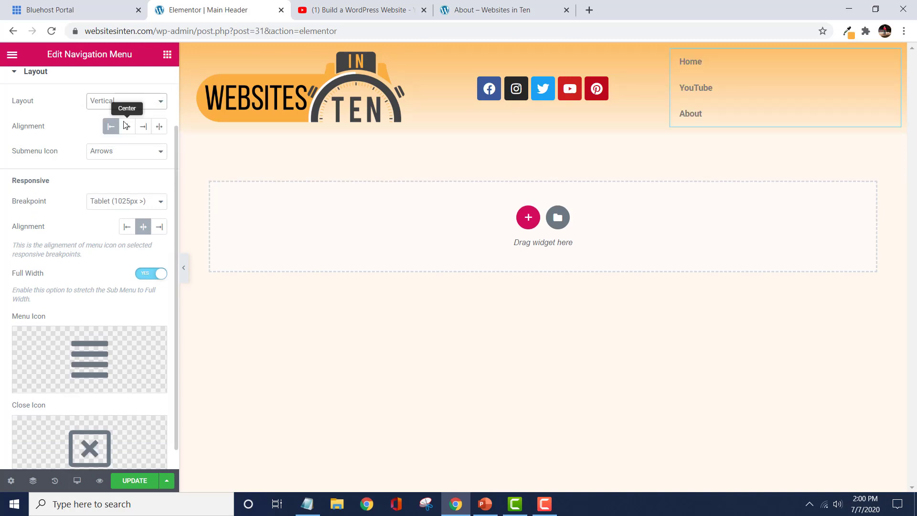
Step: Set the navigation menu widget's layout to Horizontal with Center alignment
{"action": "left_click", "coordinate": [161, 101]}
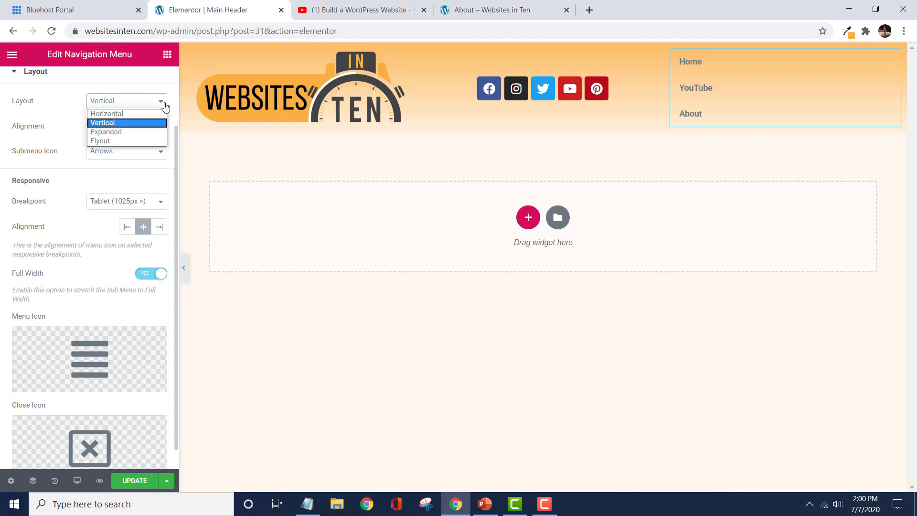
{"action": "left_click", "coordinate": [126, 113]}
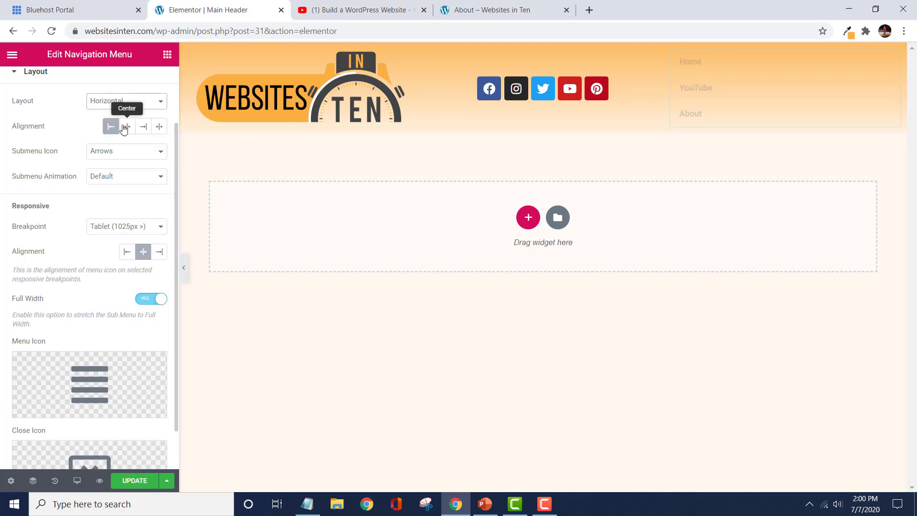
{"action": "left_click", "coordinate": [127, 128]}
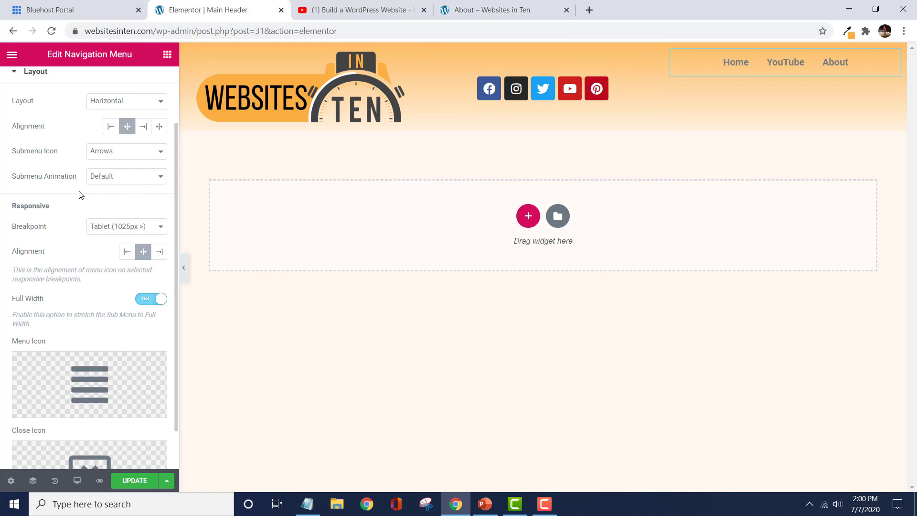
{"action": "scroll", "coordinate": [98, 206], "scroll_direction": "down", "scroll_amount": 1}
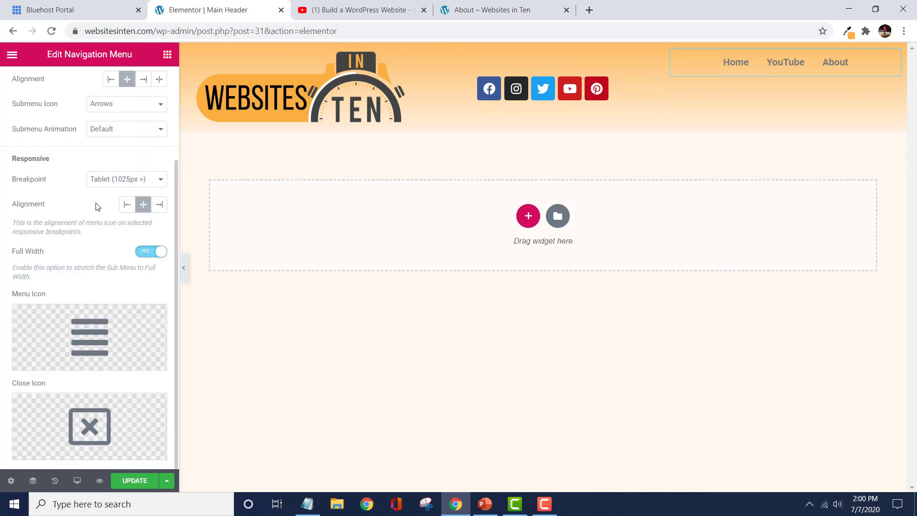
{"action": "scroll", "coordinate": [98, 206], "scroll_direction": "up", "scroll_amount": 2}
{"action": "scroll", "coordinate": [65, 206], "scroll_direction": "up", "scroll_amount": 1}
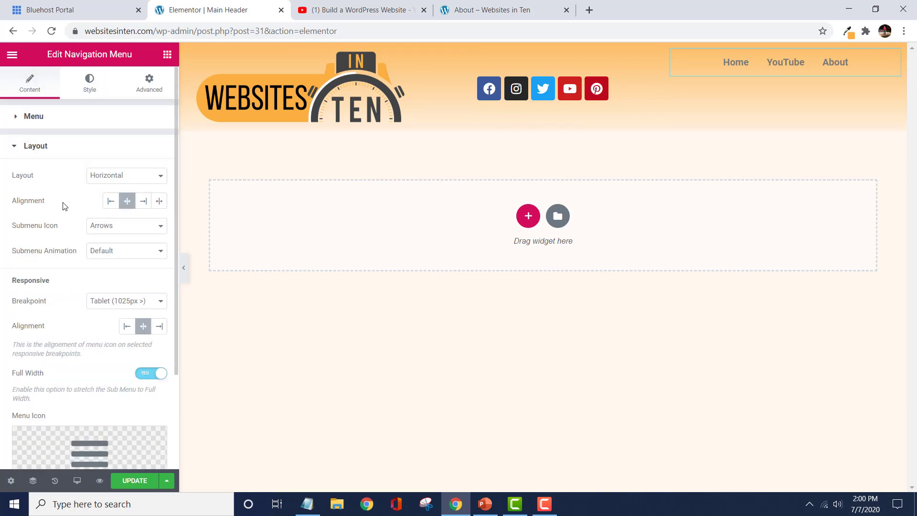
{"action": "left_click", "coordinate": [20, 147]}
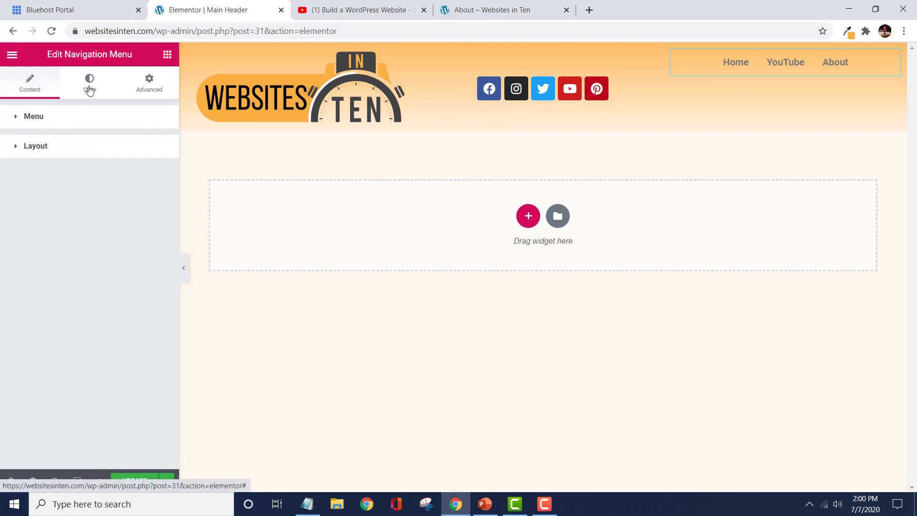
Step: Set the main menu's horizontal padding to 20 in the widget's style settings
{"action": "left_click", "coordinate": [95, 84]}
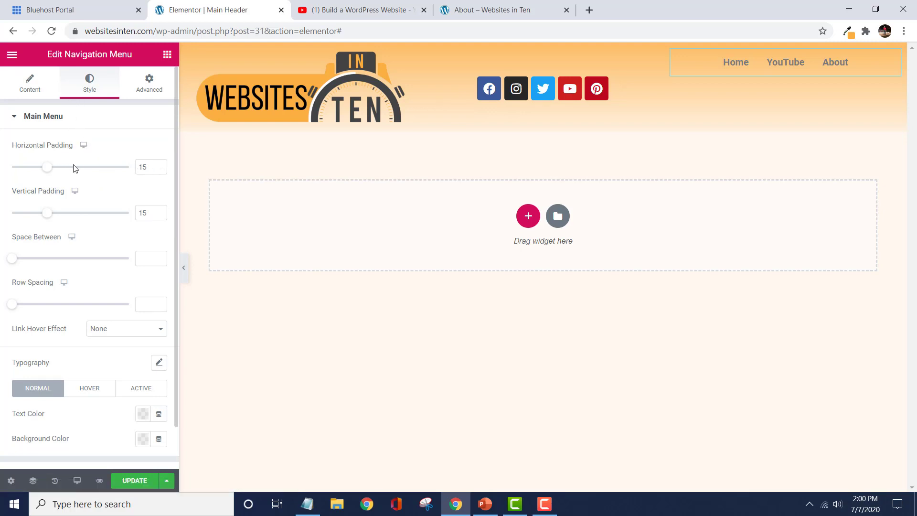
{"action": "left_click", "coordinate": [159, 164]}
{"action": "left_click", "coordinate": [159, 164]}
{"action": "left_click", "coordinate": [159, 165]}
{"action": "left_click", "coordinate": [159, 164]}
{"action": "left_click", "coordinate": [159, 164]}
{"action": "left_click", "coordinate": [159, 165]}
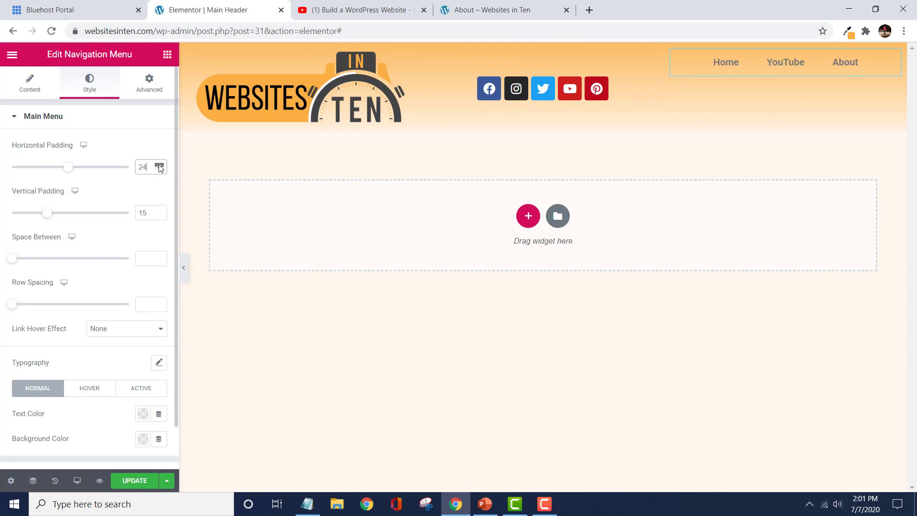
{"action": "left_click", "coordinate": [159, 165]}
{"action": "key", "text": "Down"}
{"action": "key", "text": "Down"}
{"action": "key", "text": "Down"}
{"action": "key", "text": "Down"}
{"action": "key", "text": "Down"}
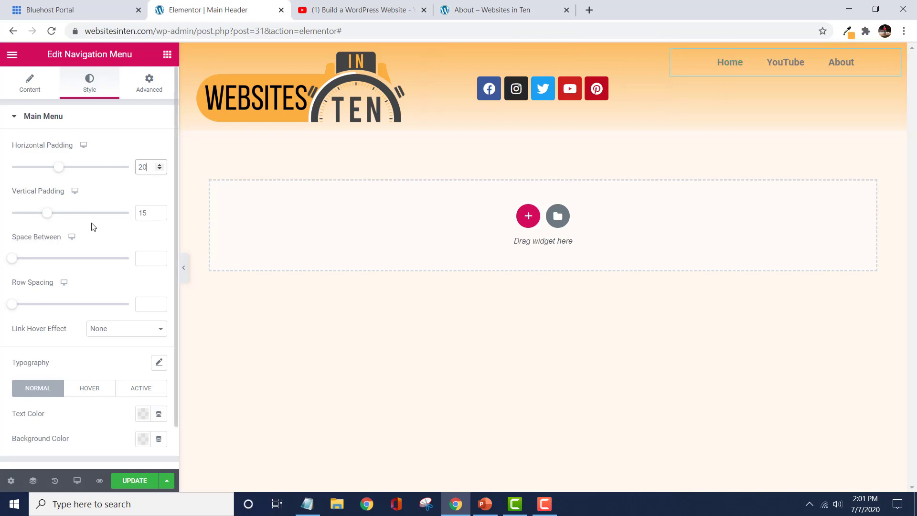
Step: Set the main menu's link hover effect to Text
{"action": "scroll", "coordinate": [94, 226], "scroll_direction": "down", "scroll_amount": 1}
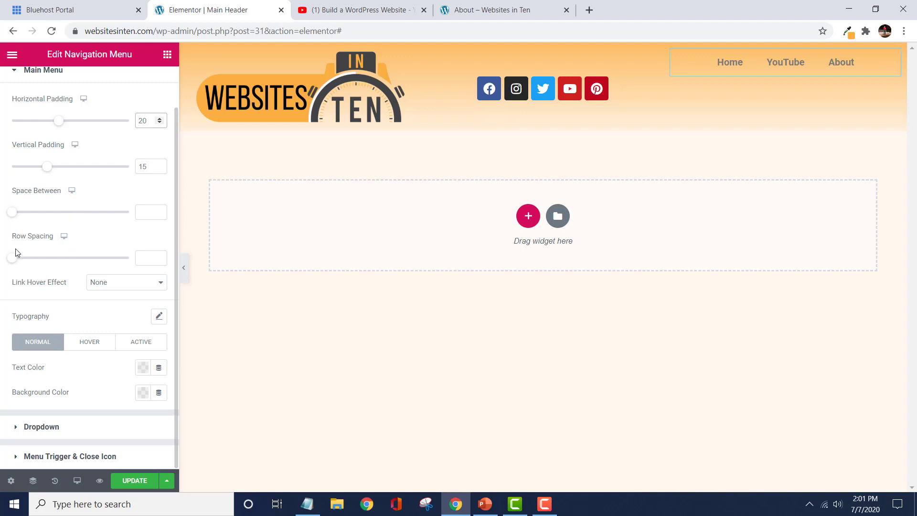
{"action": "left_click", "coordinate": [162, 286]}
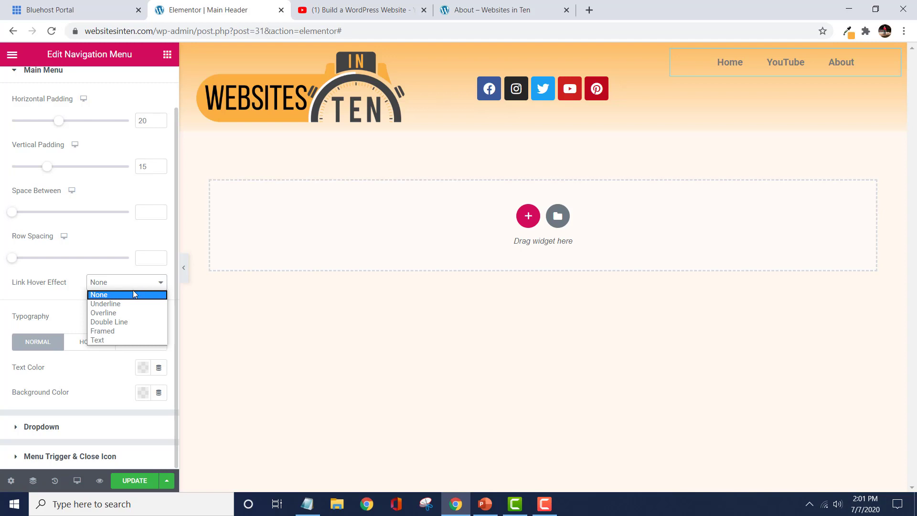
{"action": "left_click", "coordinate": [111, 341]}
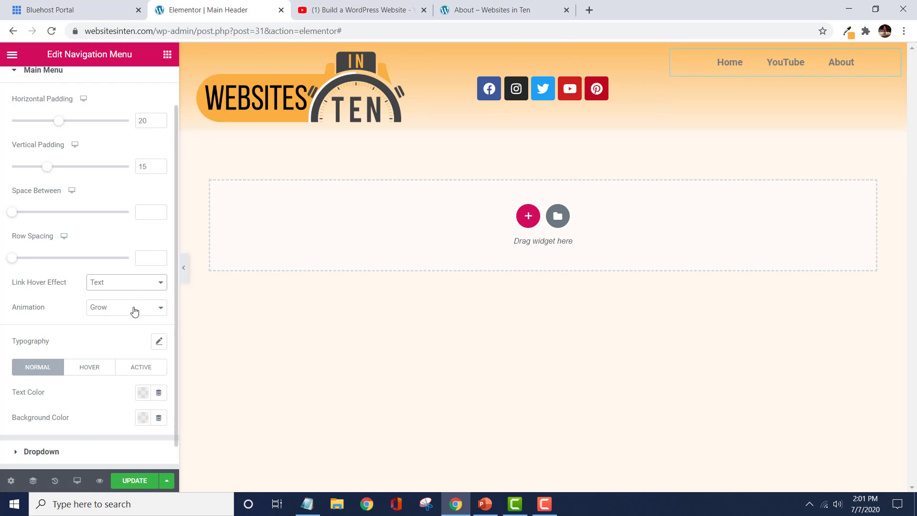
Step: Try the Float animation for the link hover effect and set it back to Grow
{"action": "left_click", "coordinate": [160, 309]}
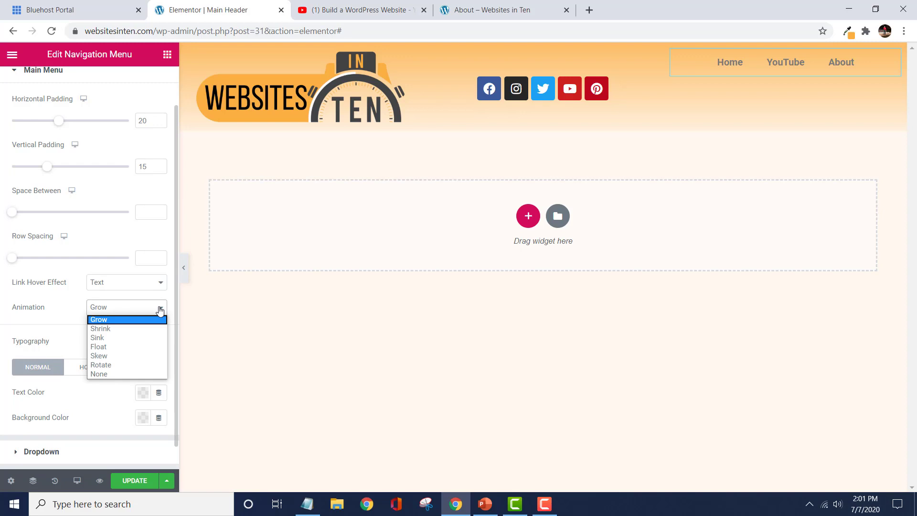
{"action": "left_click", "coordinate": [133, 347]}
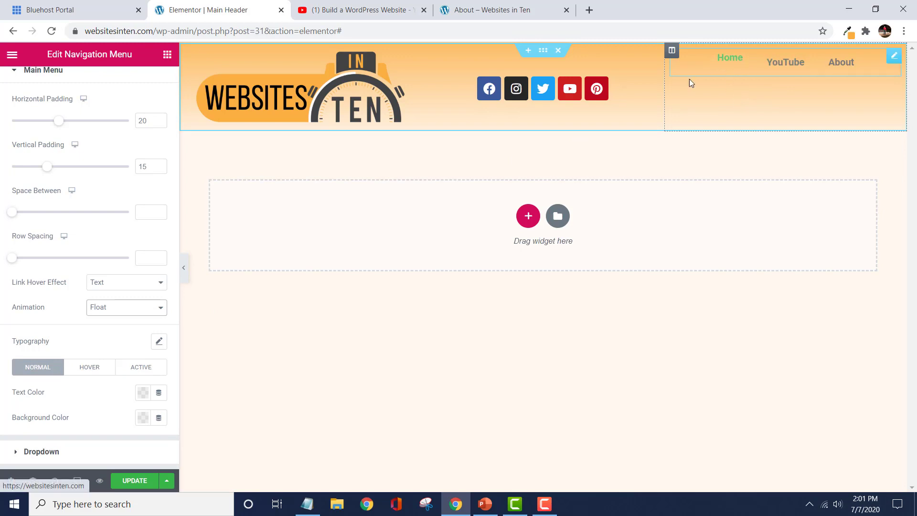
{"action": "left_click", "coordinate": [160, 307]}
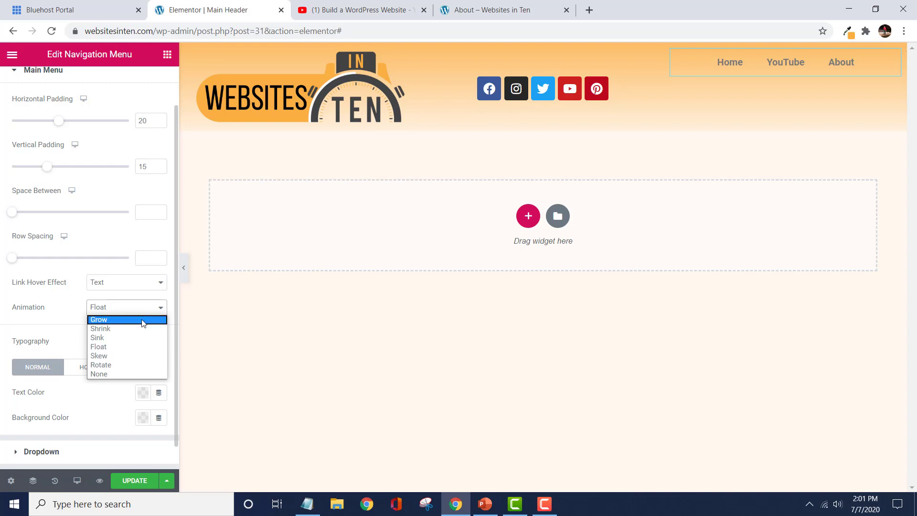
{"action": "left_click", "coordinate": [143, 320]}
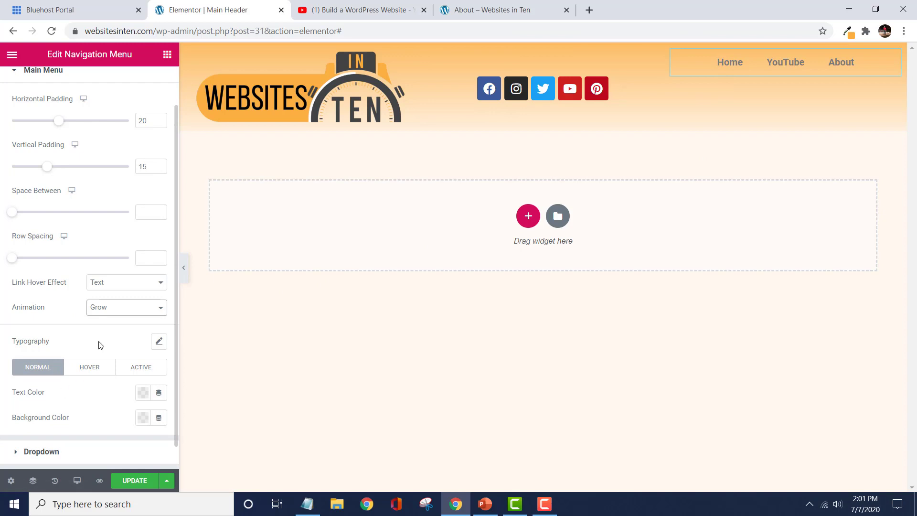
Step: Set the main menu's text color in the normal state to black (#000000)
{"action": "scroll", "coordinate": [101, 345], "scroll_direction": "down", "scroll_amount": 1}
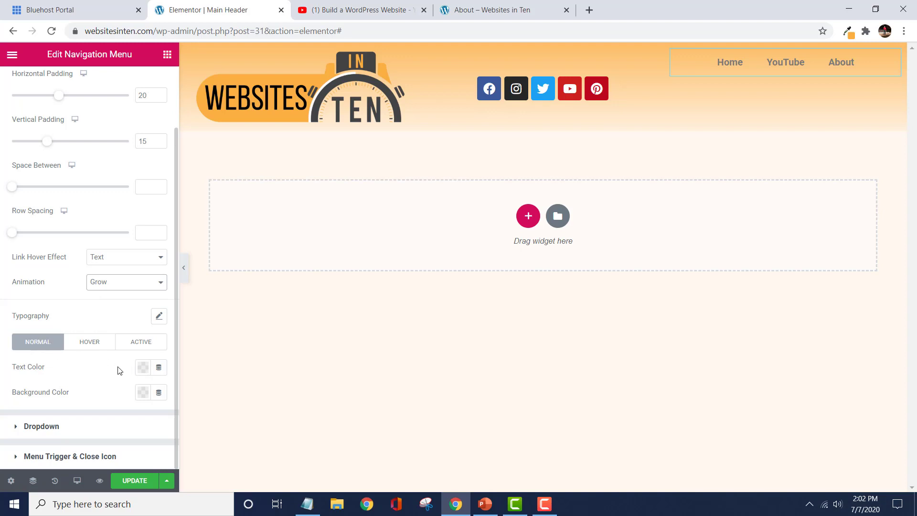
{"action": "left_click", "coordinate": [142, 367]}
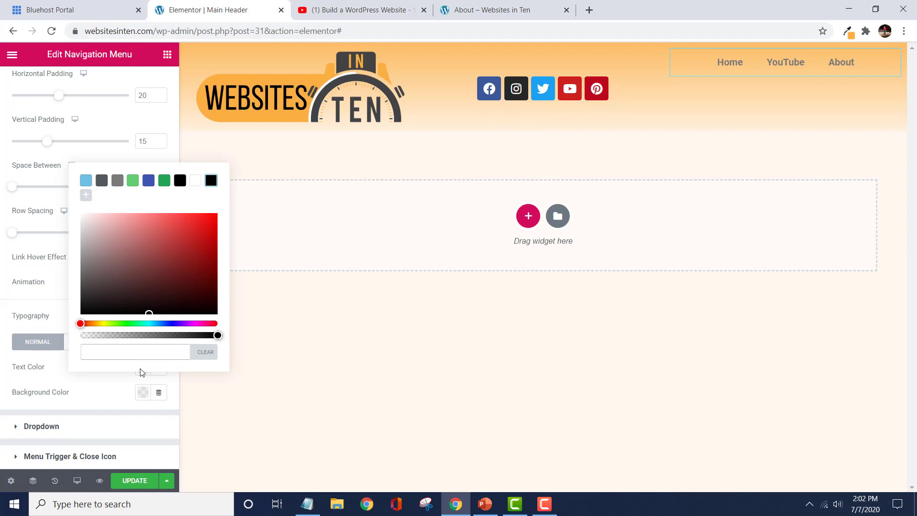
{"action": "left_click", "coordinate": [179, 180]}
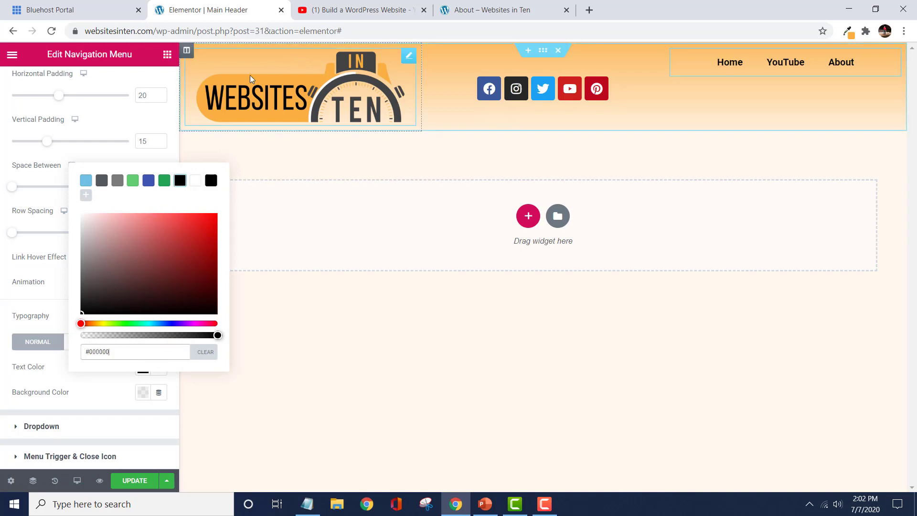
{"action": "left_click", "coordinate": [106, 386]}
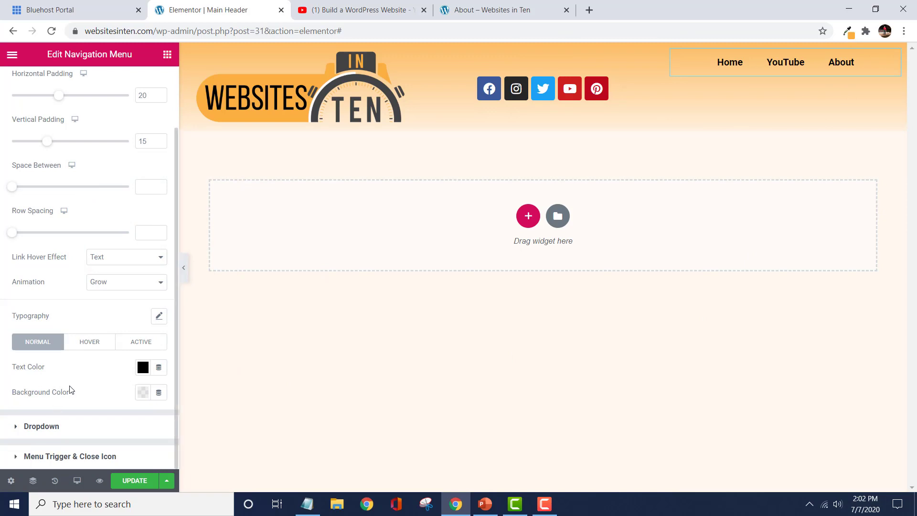
Step: Set the main menu's text color in the hover state to black (#000000)
{"action": "left_click", "coordinate": [95, 344]}
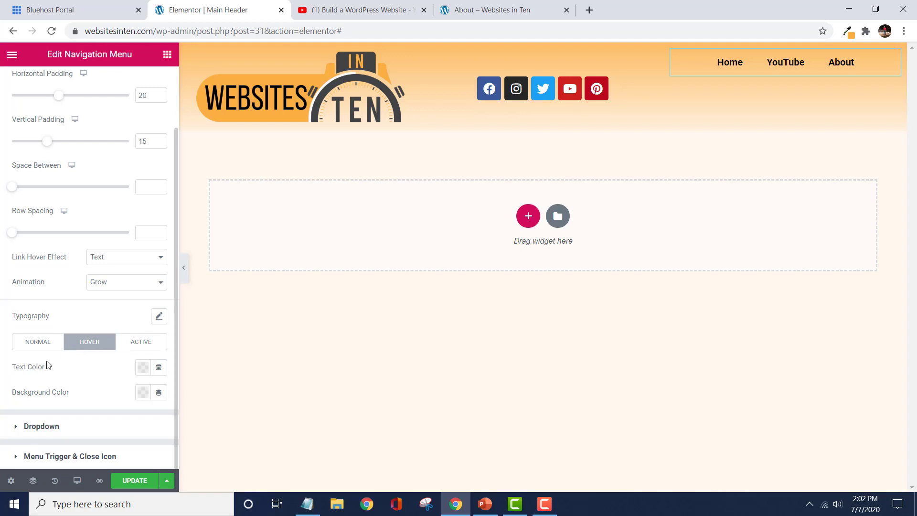
{"action": "left_click", "coordinate": [138, 371]}
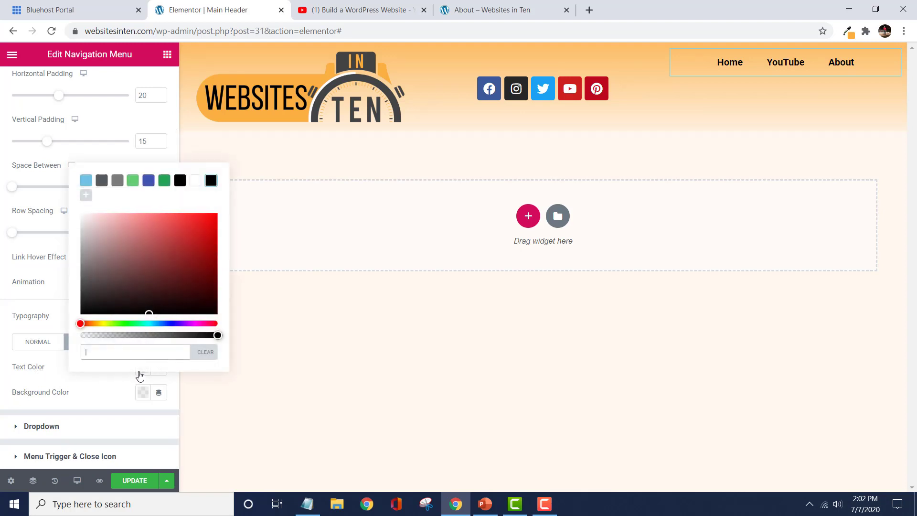
{"action": "left_click", "coordinate": [181, 182]}
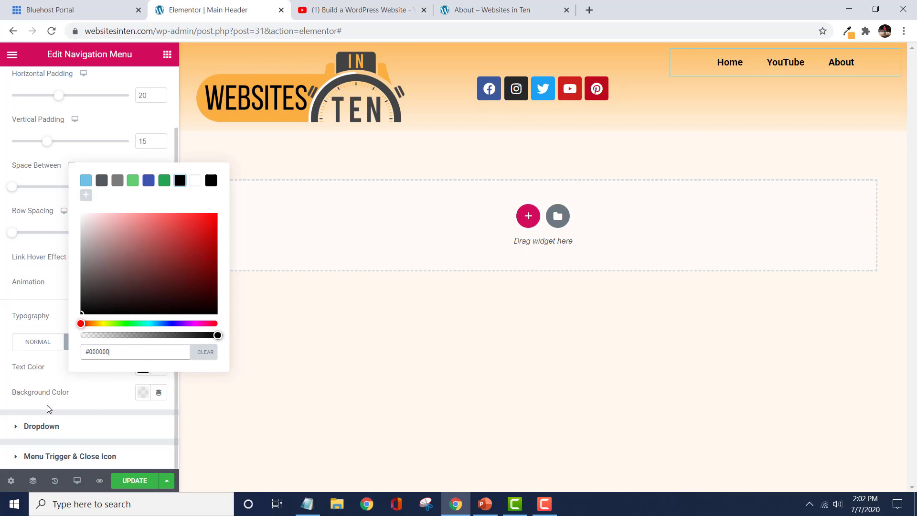
{"action": "left_click", "coordinate": [101, 366]}
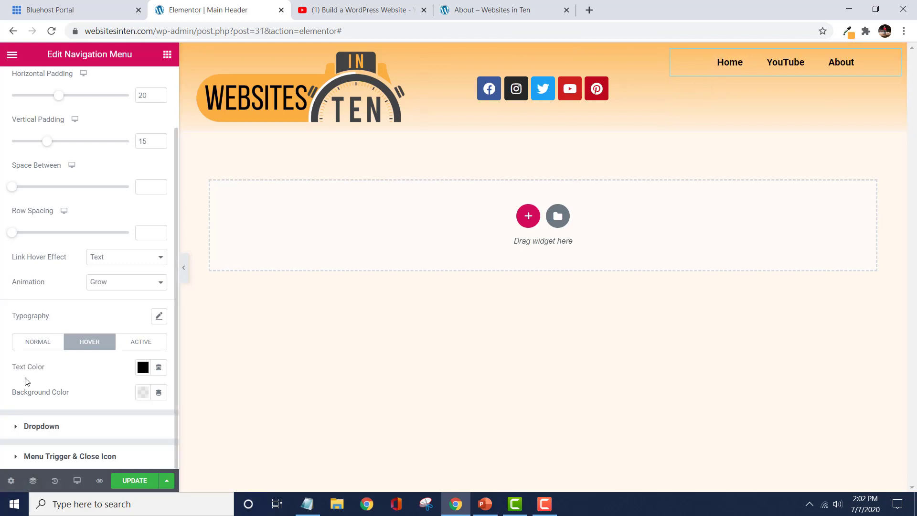
Step: Try yellow (#F1ED55) as the menu's hover text color and return it to black (#000000)
{"action": "left_click", "coordinate": [143, 368]}
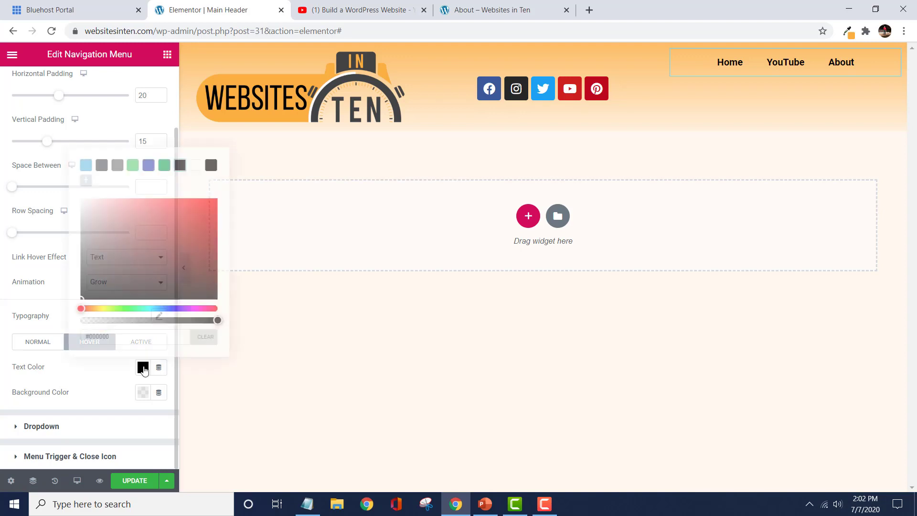
{"action": "left_click", "coordinate": [102, 309]}
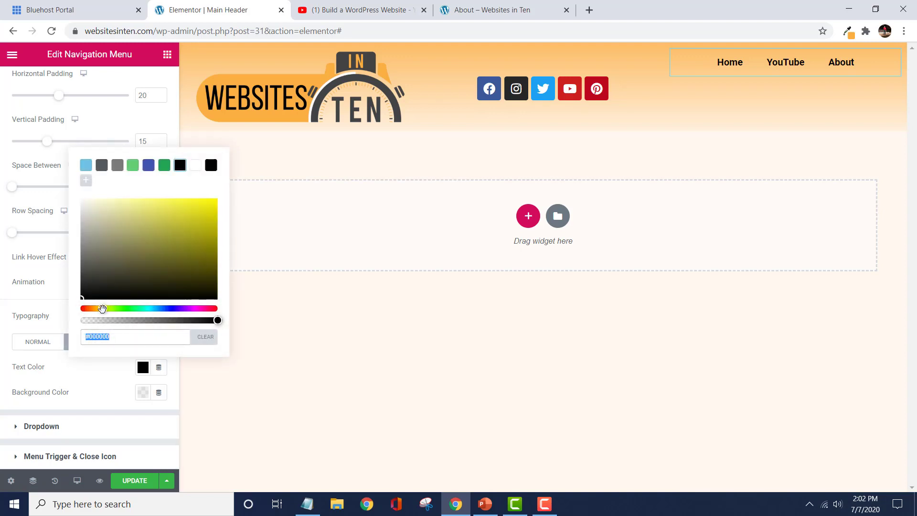
{"action": "left_click", "coordinate": [144, 203]}
{"action": "left_click_drag", "start_coordinate": [146, 202], "coordinate": [167, 203]}
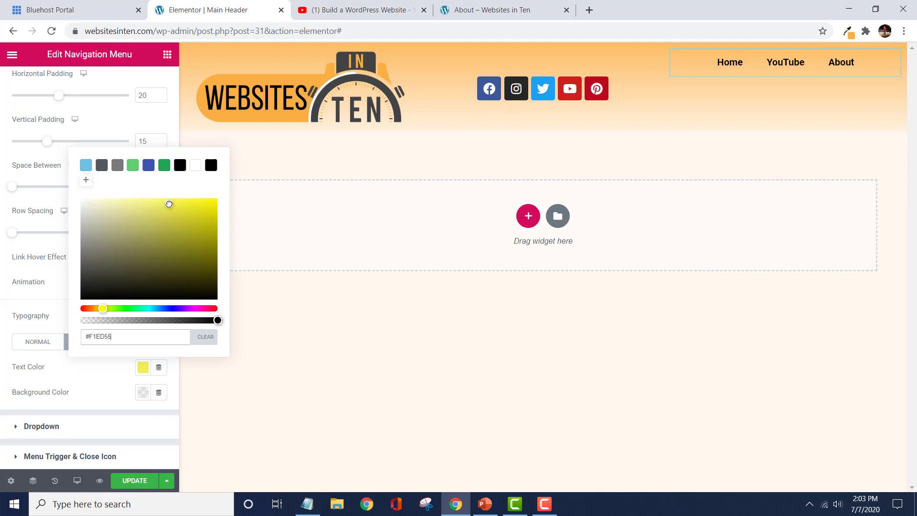
{"action": "left_click", "coordinate": [240, 338]}
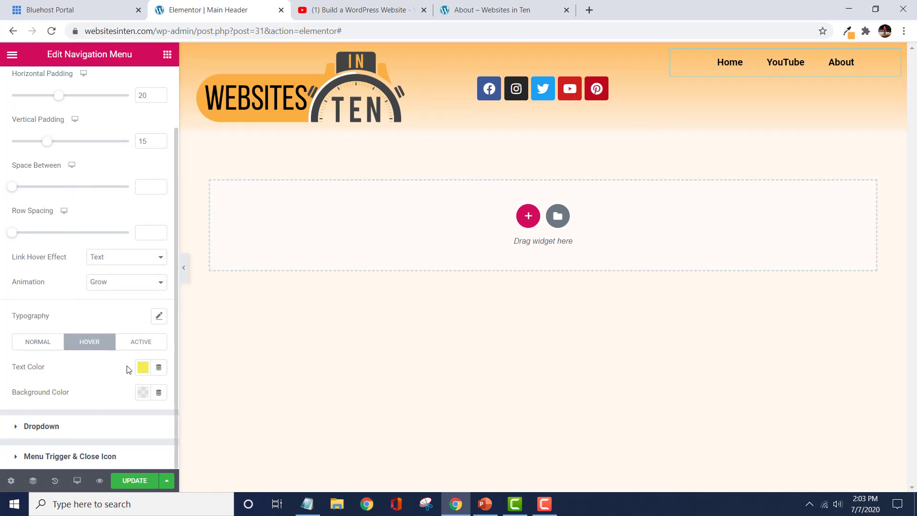
{"action": "left_click", "coordinate": [146, 370]}
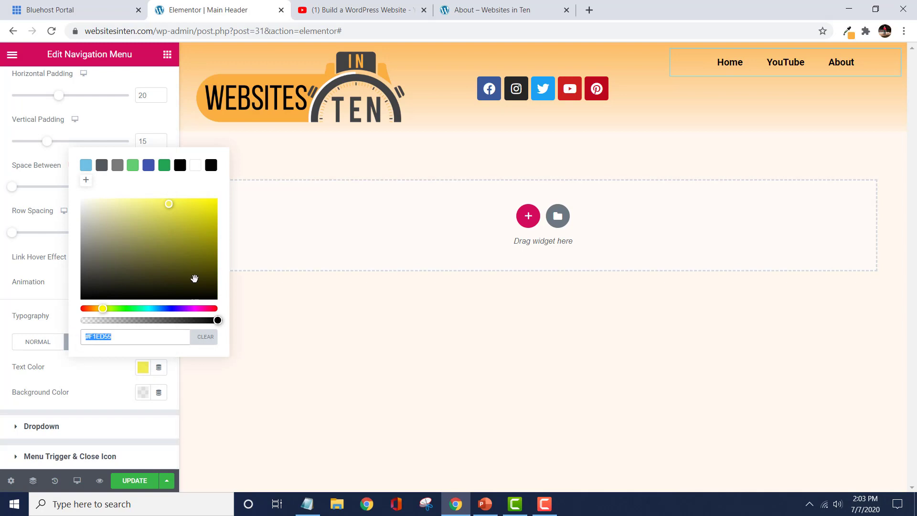
{"action": "left_click", "coordinate": [179, 165]}
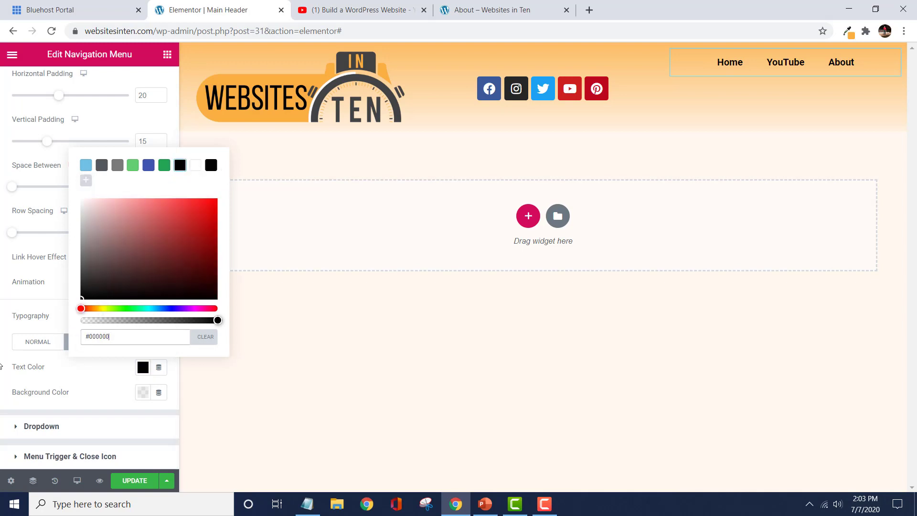
{"action": "left_click", "coordinate": [65, 377]}
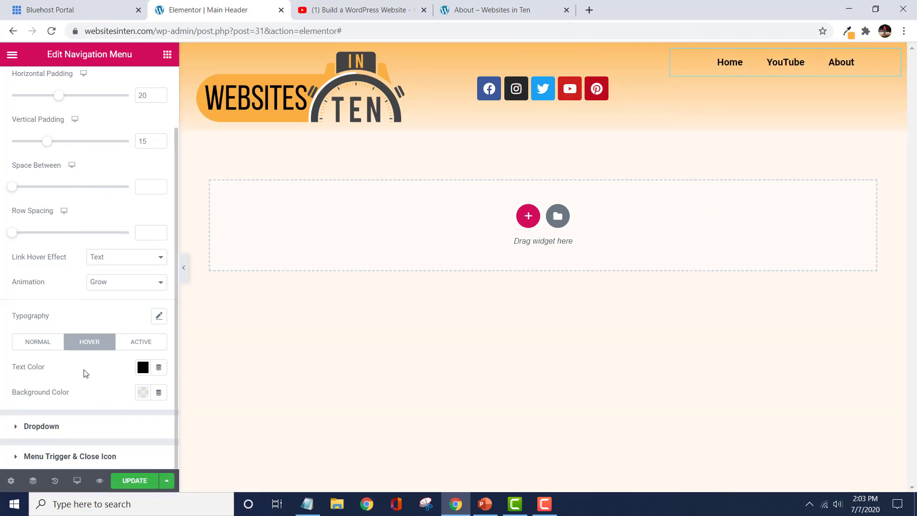
Step: Set the main menu's text color in the active state to dark grey (#54595F)
{"action": "left_click", "coordinate": [132, 350]}
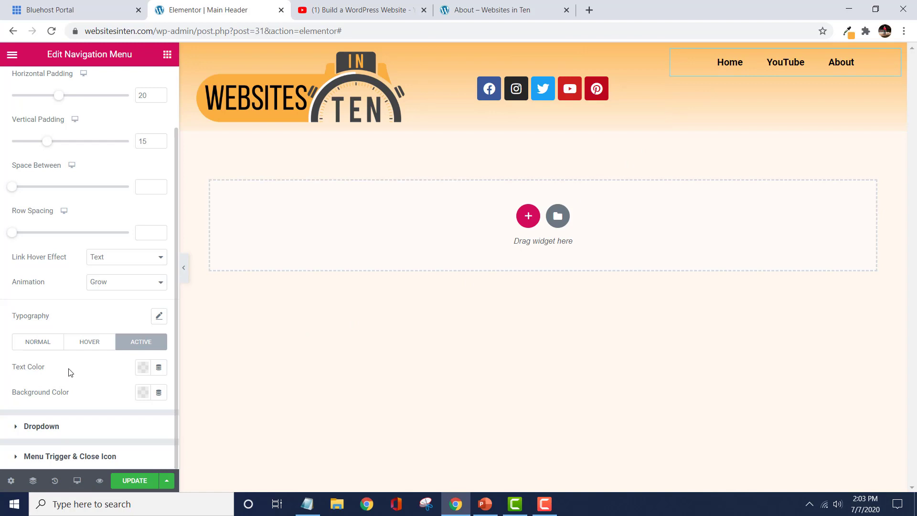
{"action": "left_click", "coordinate": [144, 368]}
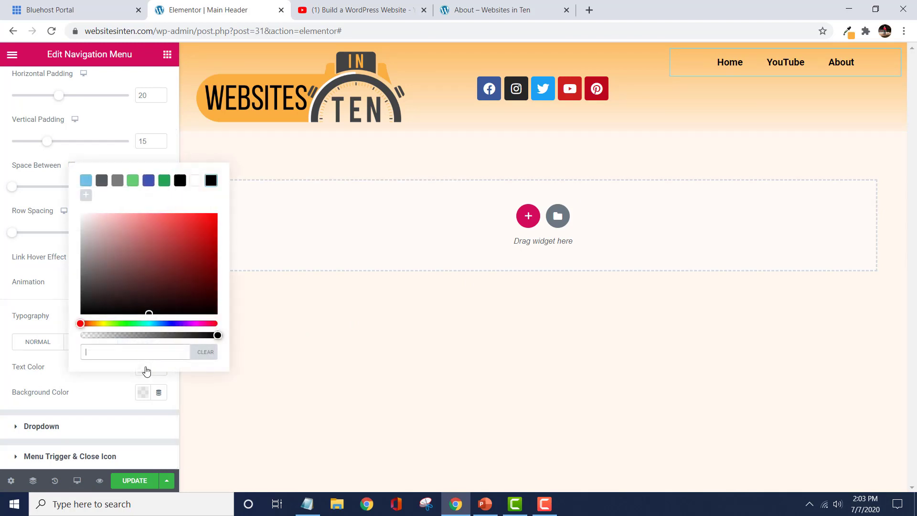
{"action": "left_click", "coordinate": [102, 181]}
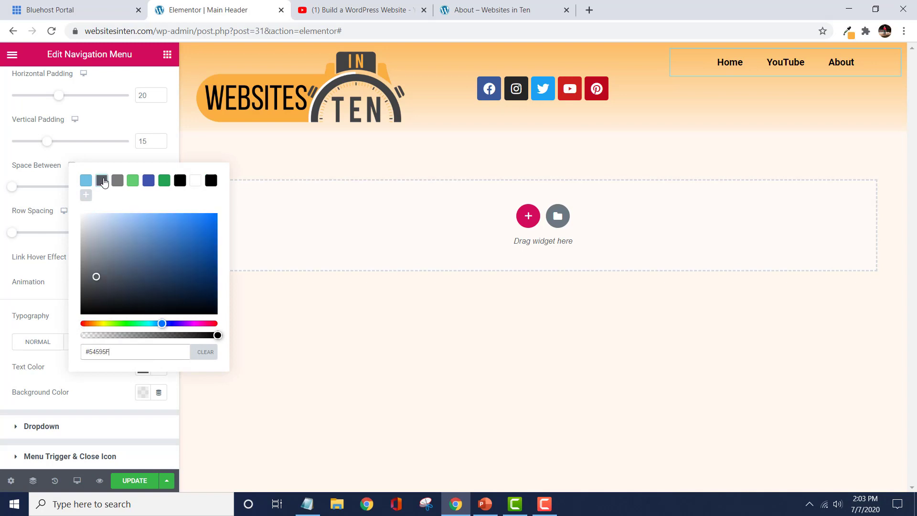
{"action": "left_click", "coordinate": [60, 385]}
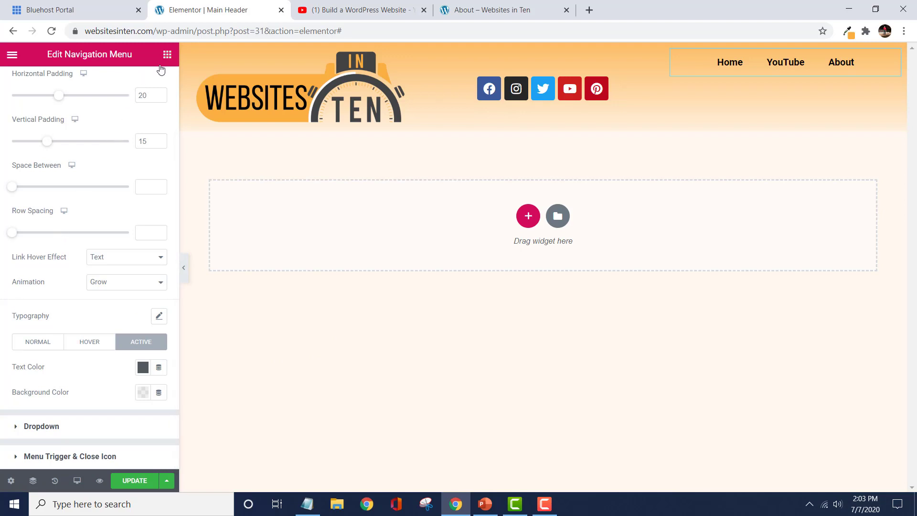
Step: Unlink the navigation menu's margin values, raise only the top margin to about 40 px, and update the header
{"action": "scroll", "coordinate": [134, 205], "scroll_direction": "up", "scroll_amount": 2}
{"action": "left_click", "coordinate": [149, 82]}
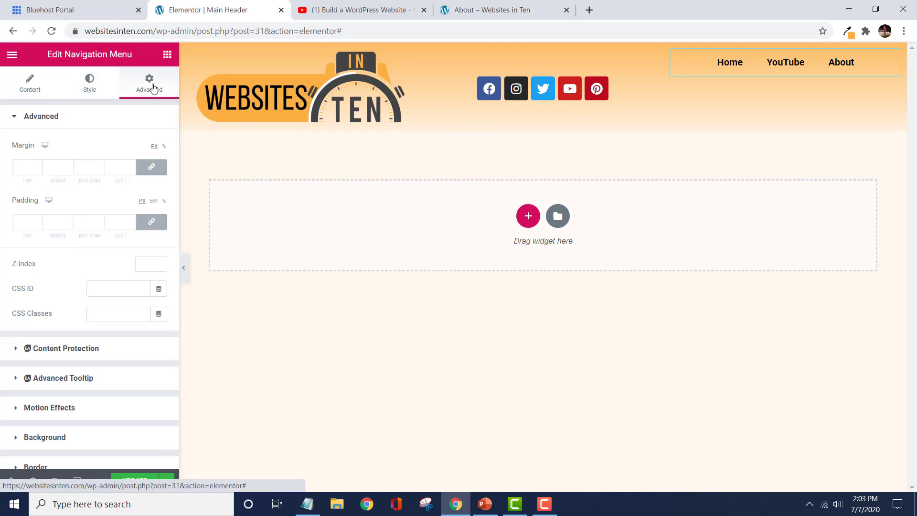
{"action": "left_click", "coordinate": [152, 167]}
{"action": "left_click", "coordinate": [31, 167]}
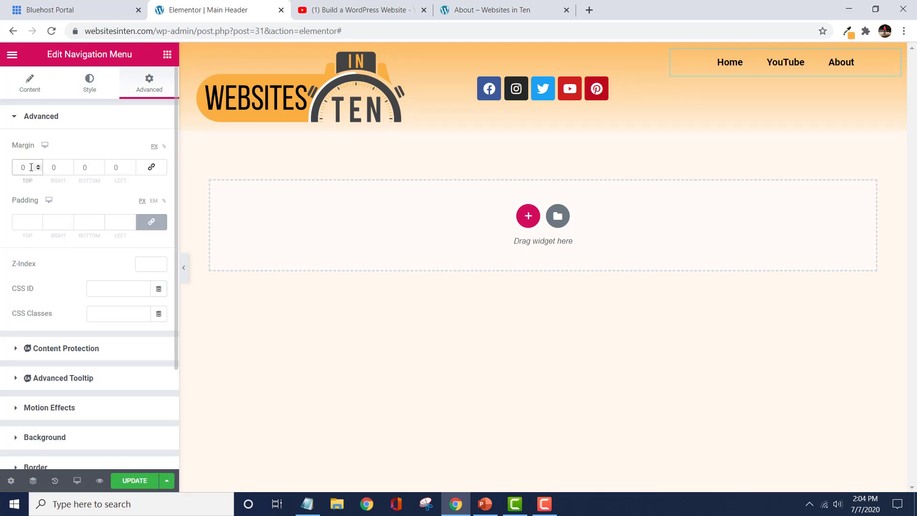
{"action": "type", "text": "19"}
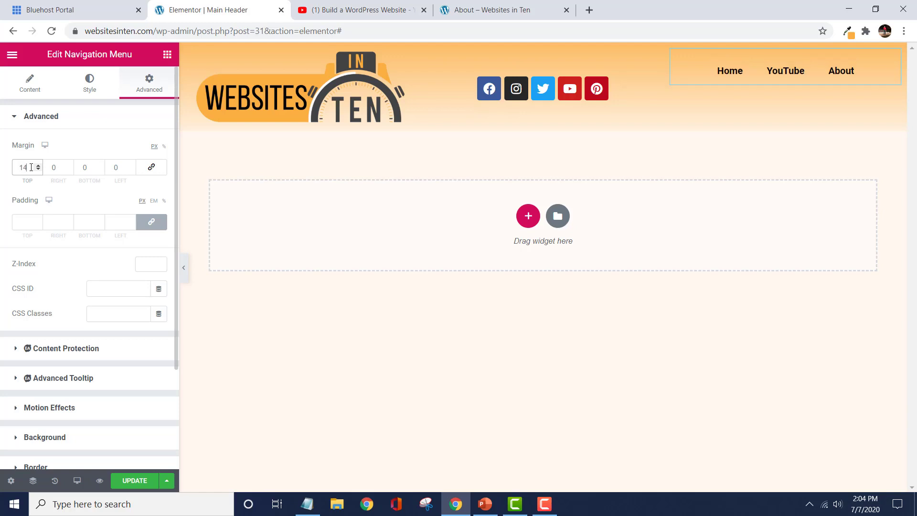
{"action": "key", "text": "Up"}
{"action": "key", "text": "Up"}
{"action": "key", "text": "Up"}
{"action": "key", "text": "Up"}
{"action": "key", "text": "Up"}
{"action": "key", "text": "Up"}
{"action": "key", "text": "Up"}
{"action": "key", "text": "Up"}
{"action": "key", "text": "Up"}
{"action": "key", "text": "Up"}
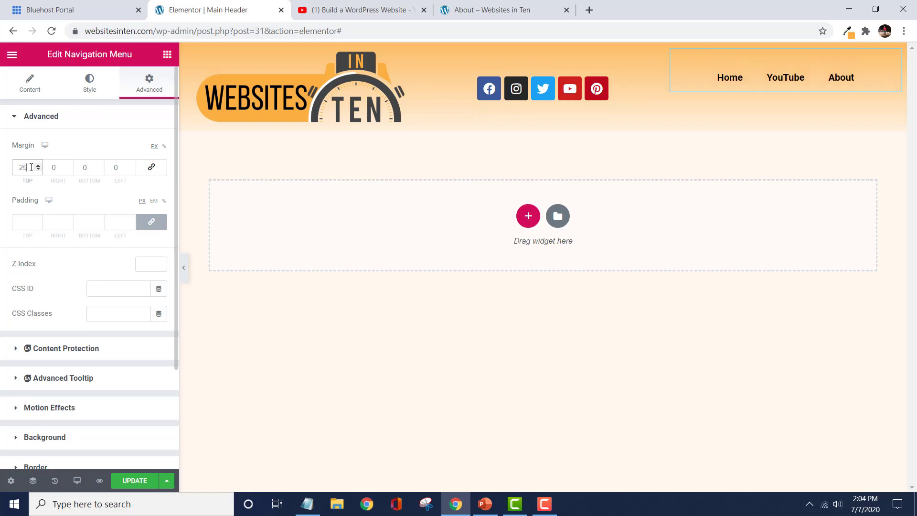
{"action": "key", "text": "Up"}
{"action": "key", "text": "Up"}
{"action": "key", "text": "Up"}
{"action": "key", "text": "Up"}
{"action": "key", "text": "Up"}
{"action": "key", "text": "Up"}
{"action": "key", "text": "Up"}
{"action": "key", "text": "Up"}
{"action": "key", "text": "Up"}
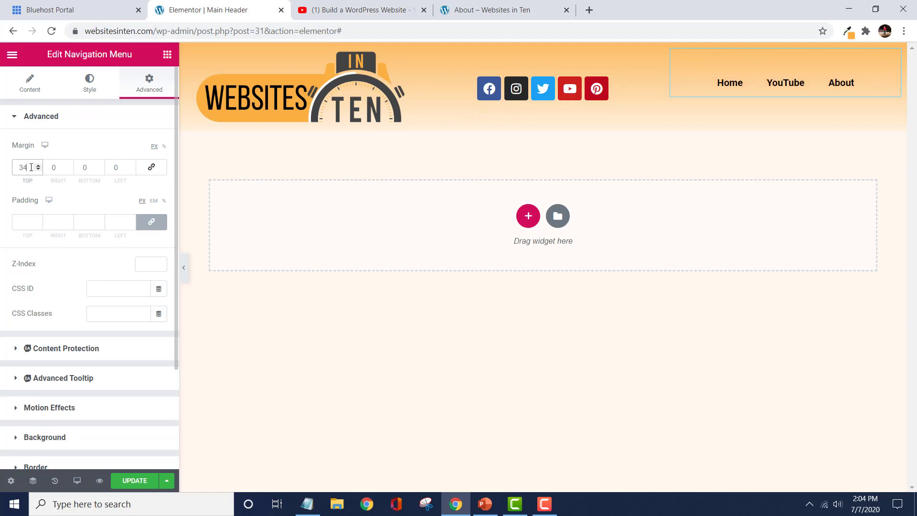
{"action": "key", "text": "Up"}
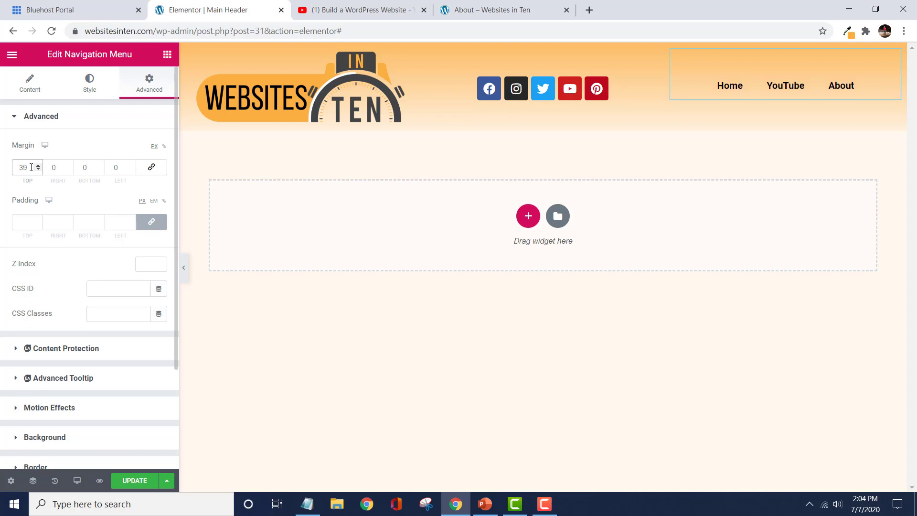
{"action": "key", "text": "Up"}
{"action": "scroll", "coordinate": [98, 205], "scroll_direction": "down", "scroll_amount": 3}
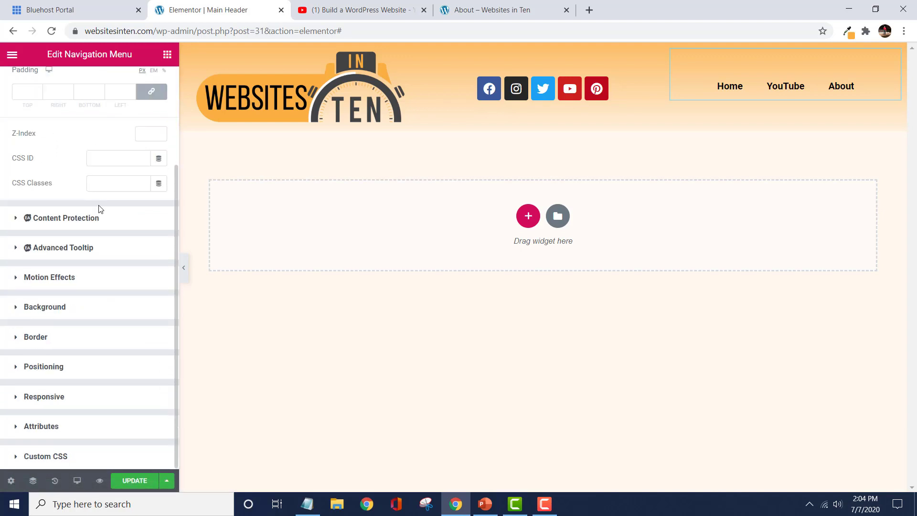
{"action": "left_click", "coordinate": [127, 483]}
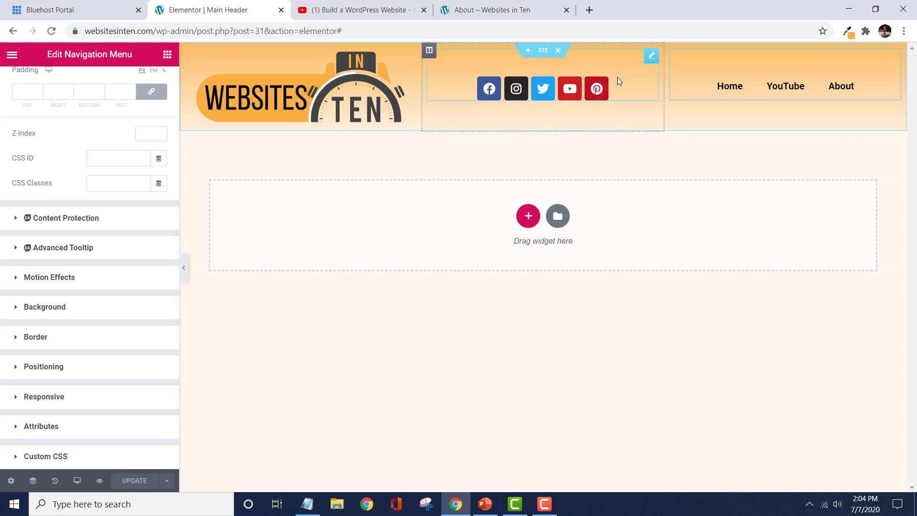
{"action": "left_click", "coordinate": [650, 56]}
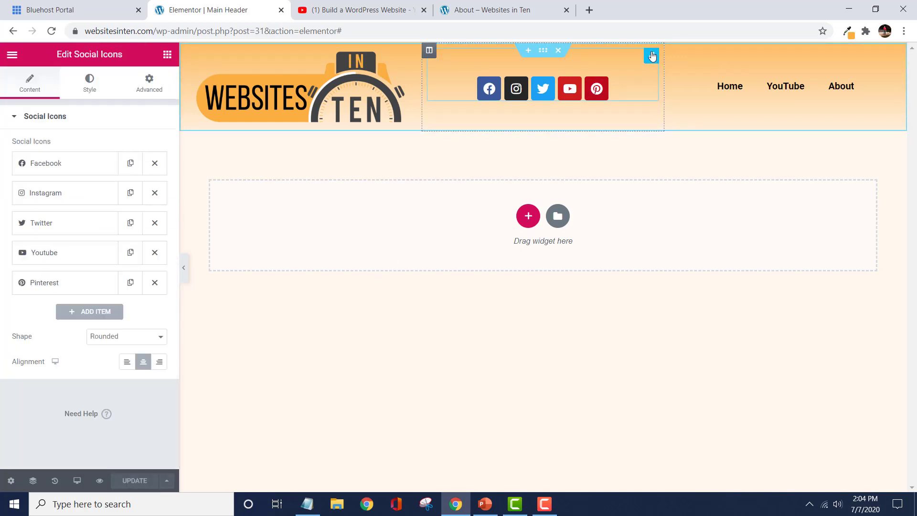
{"action": "left_click", "coordinate": [64, 164]}
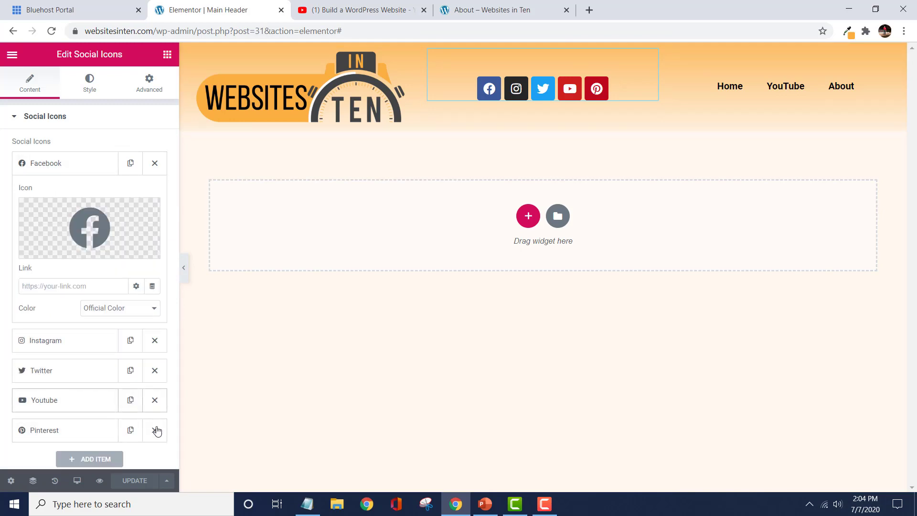
{"action": "left_click", "coordinate": [307, 504]}
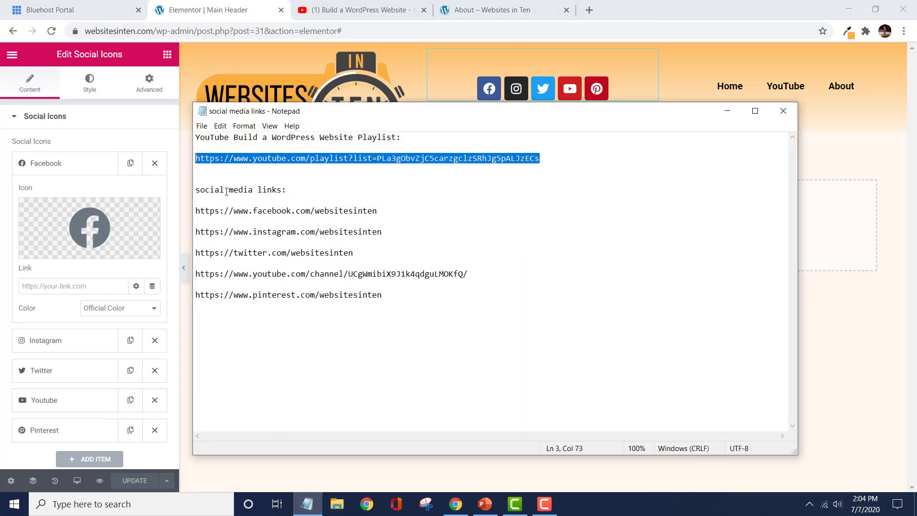
{"action": "left_click", "coordinate": [196, 211]}
{"action": "left_click_drag", "start_coordinate": [196, 210], "coordinate": [378, 215]}
{"action": "key", "text": "ctrl+c"}
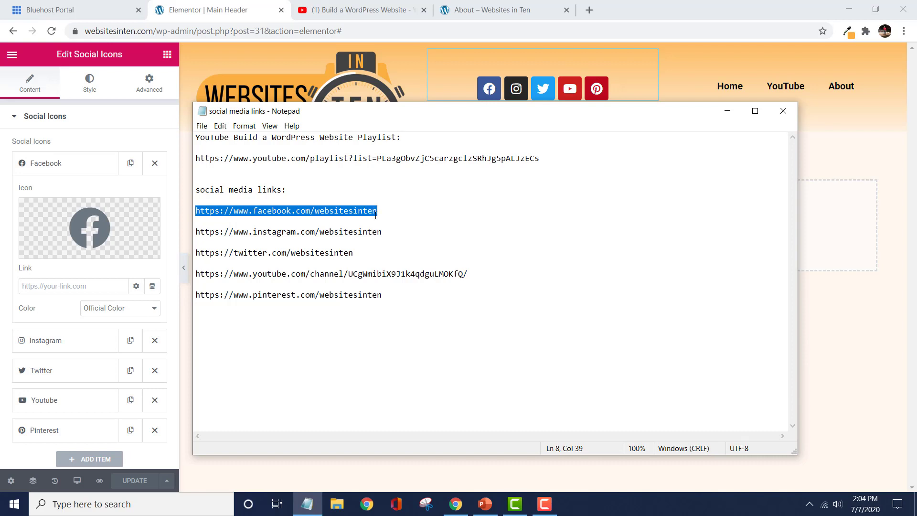
{"action": "left_click", "coordinate": [76, 283]}
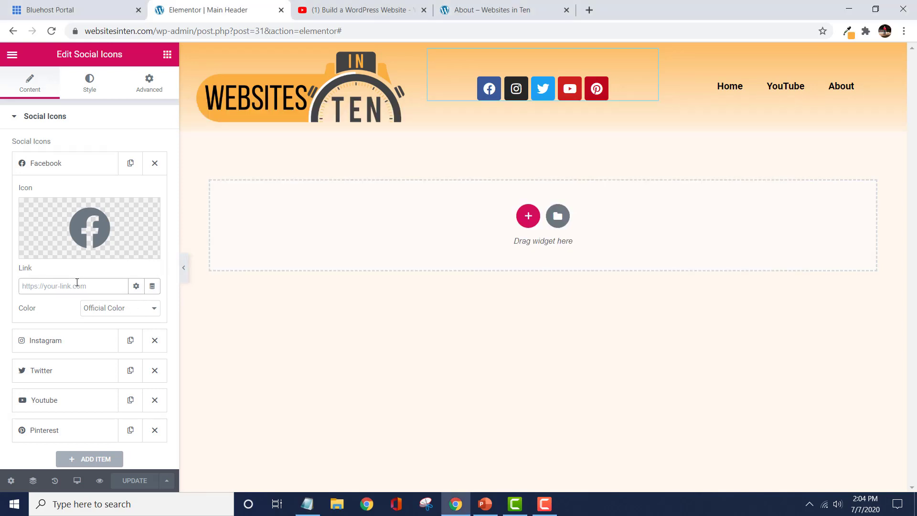
{"action": "key", "text": "ctrl+v"}
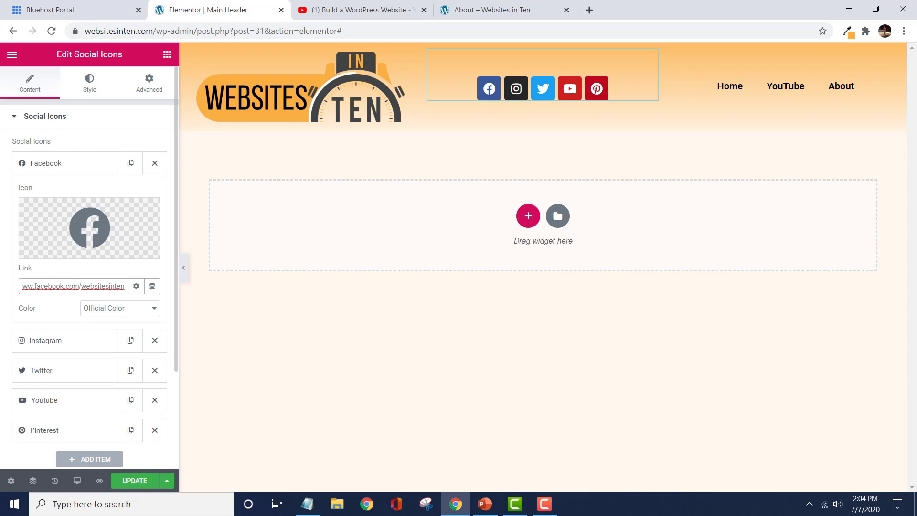
{"action": "left_click", "coordinate": [61, 341]}
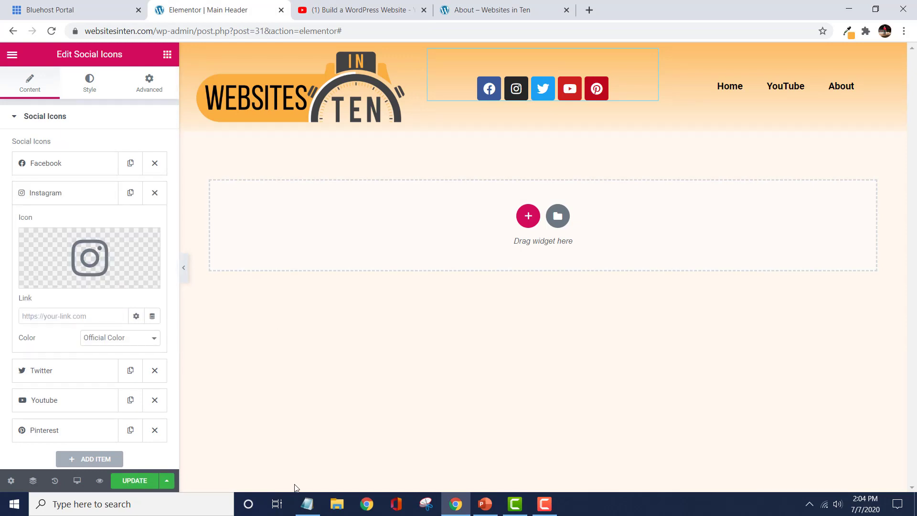
{"action": "left_click", "coordinate": [297, 509]}
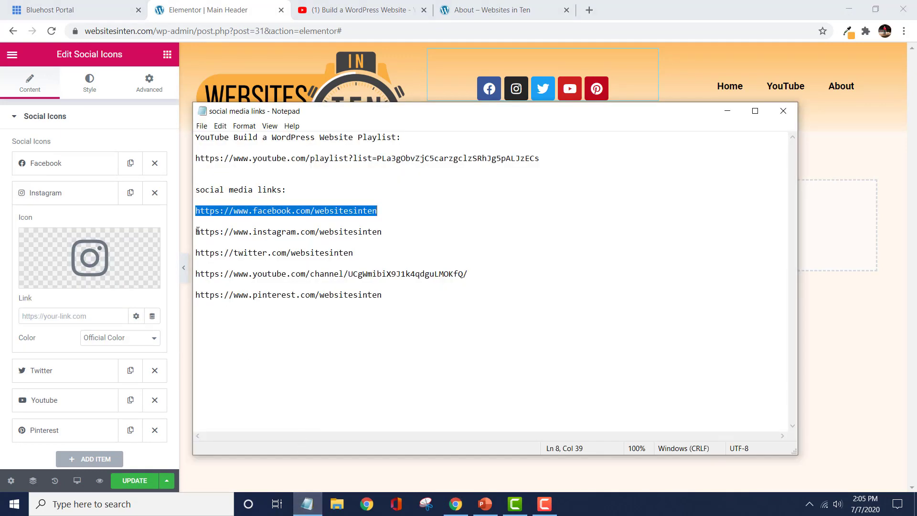
{"action": "left_click_drag", "start_coordinate": [196, 232], "coordinate": [336, 237]}
{"action": "key", "text": "ctrl+c"}
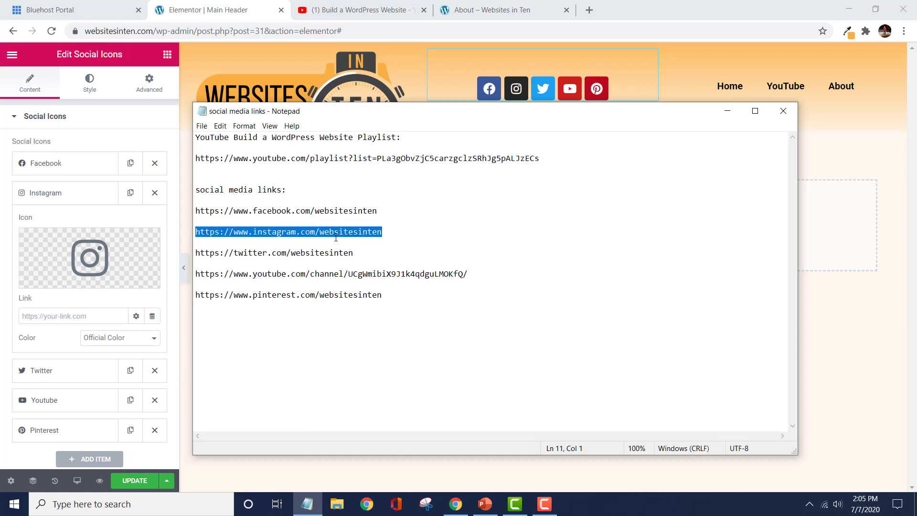
{"action": "left_click", "coordinate": [75, 311]}
{"action": "key", "text": "ctrl+v"}
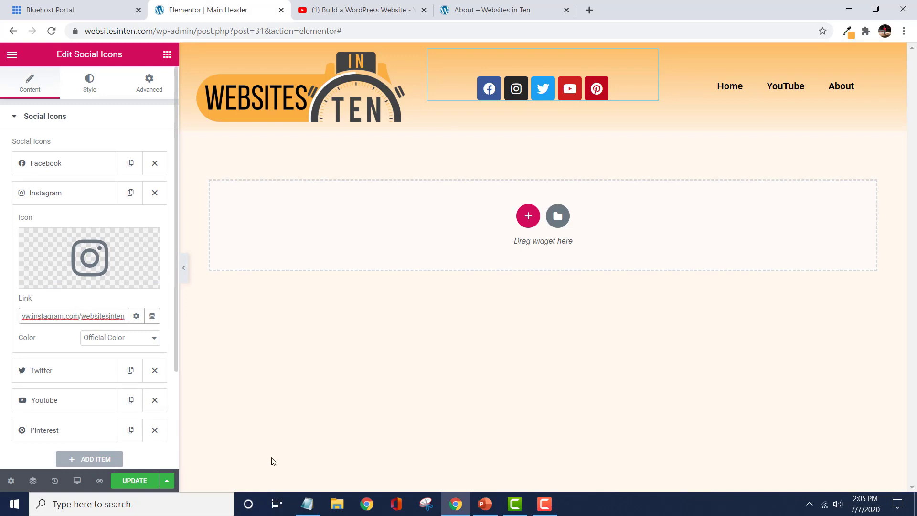
{"action": "left_click", "coordinate": [308, 504]}
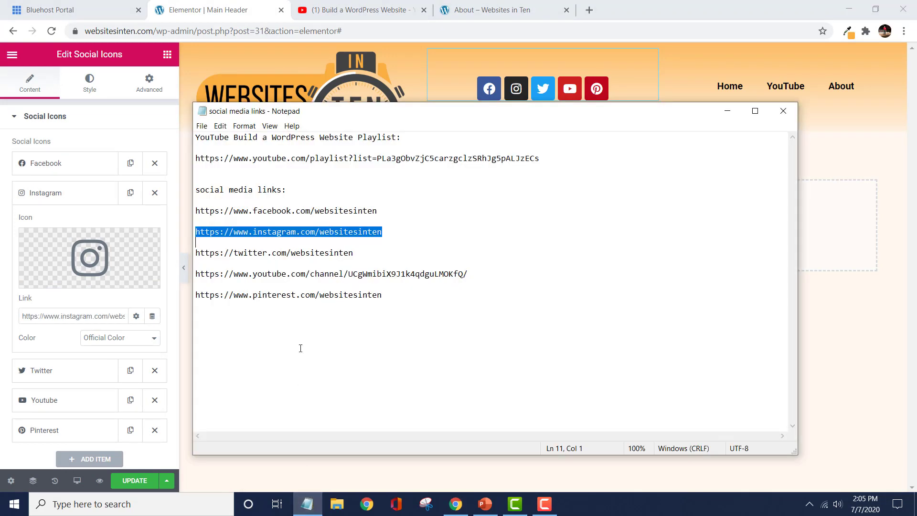
{"action": "left_click_drag", "start_coordinate": [195, 254], "coordinate": [313, 262]}
{"action": "key", "text": "ctrl+c"}
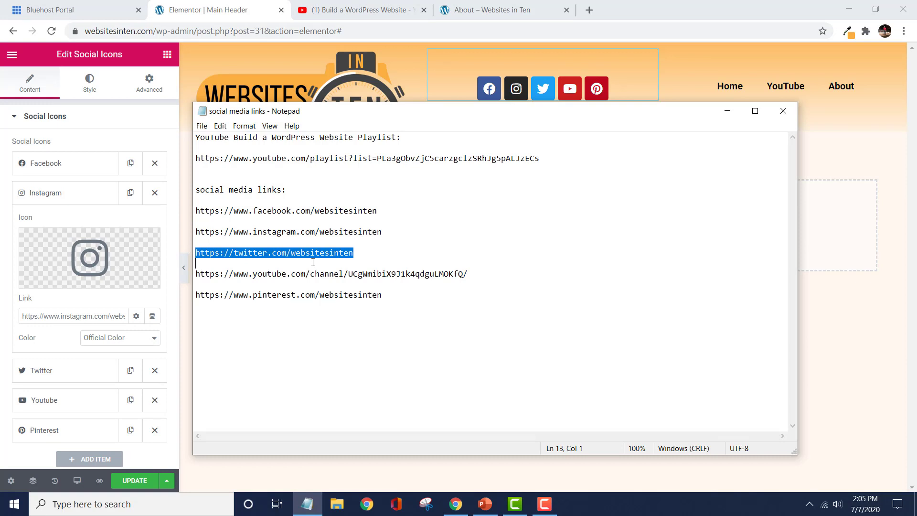
{"action": "left_click", "coordinate": [72, 370]}
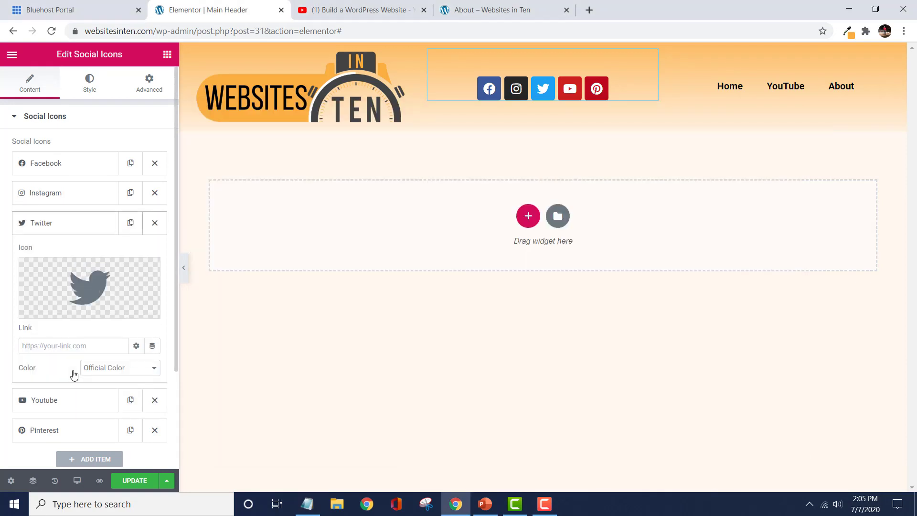
{"action": "left_click", "coordinate": [53, 346]}
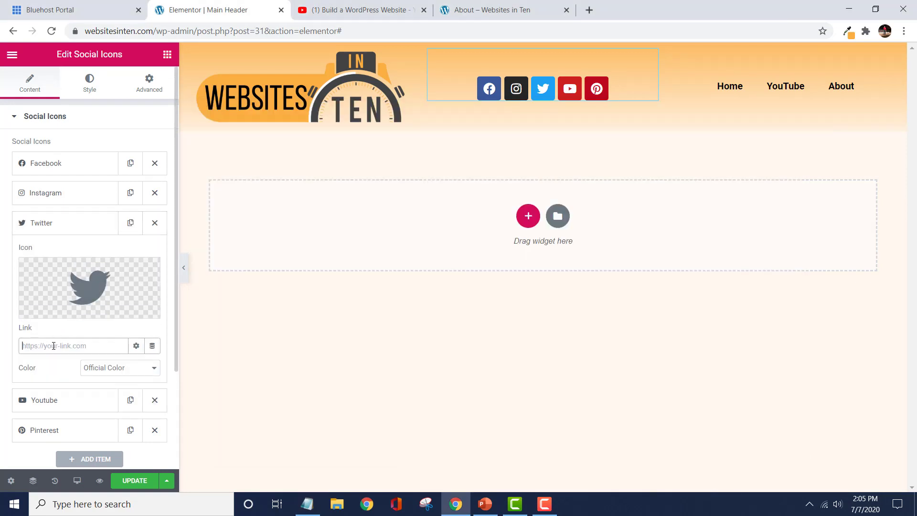
{"action": "key", "text": "ctrl+v"}
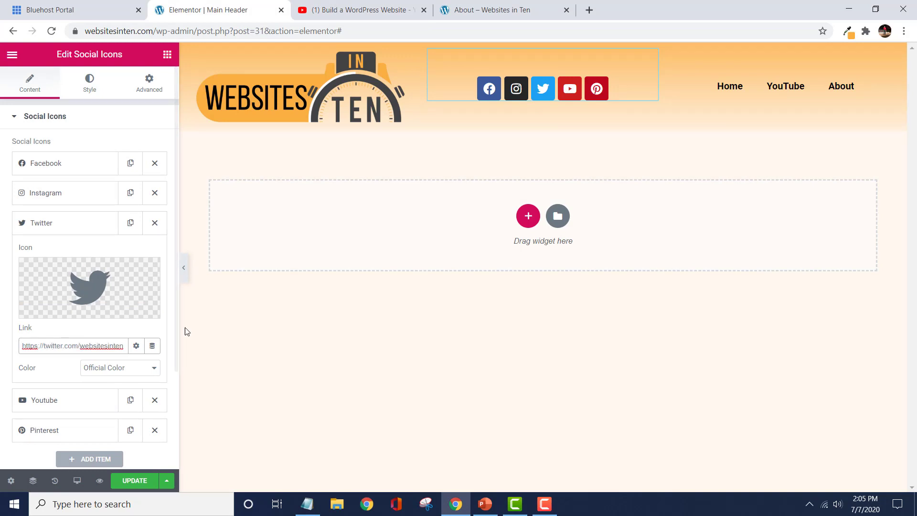
Step: Copy the YouTube channel URL from the Notepad file and paste it as the Youtube social icon's link
{"action": "left_click", "coordinate": [53, 399]}
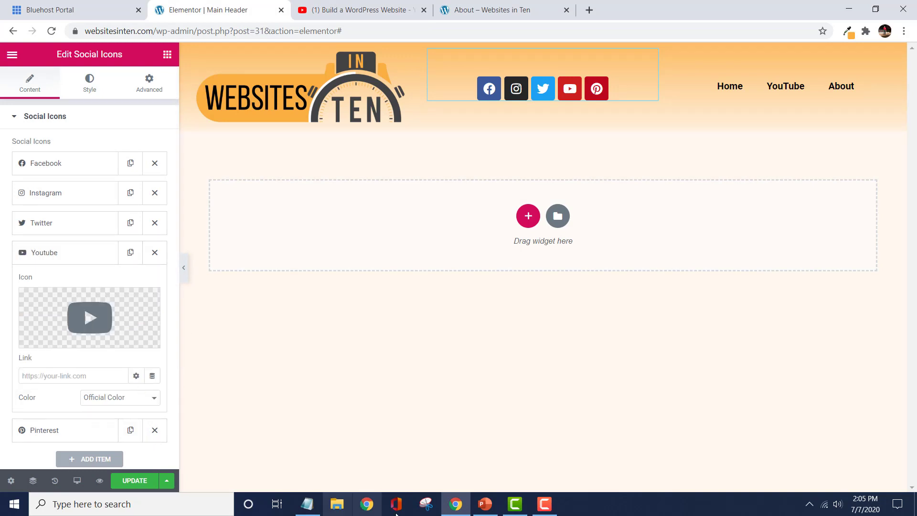
{"action": "left_click", "coordinate": [307, 504]}
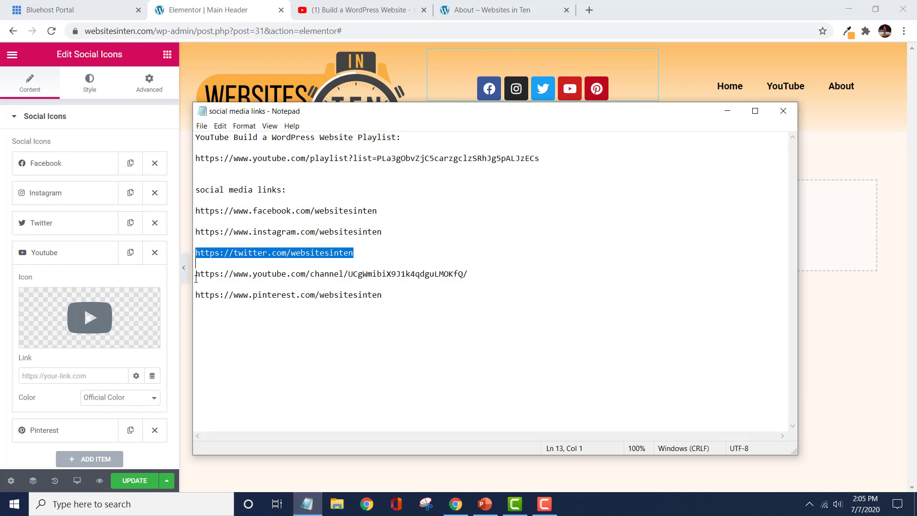
{"action": "left_click_drag", "start_coordinate": [197, 278], "coordinate": [283, 284]}
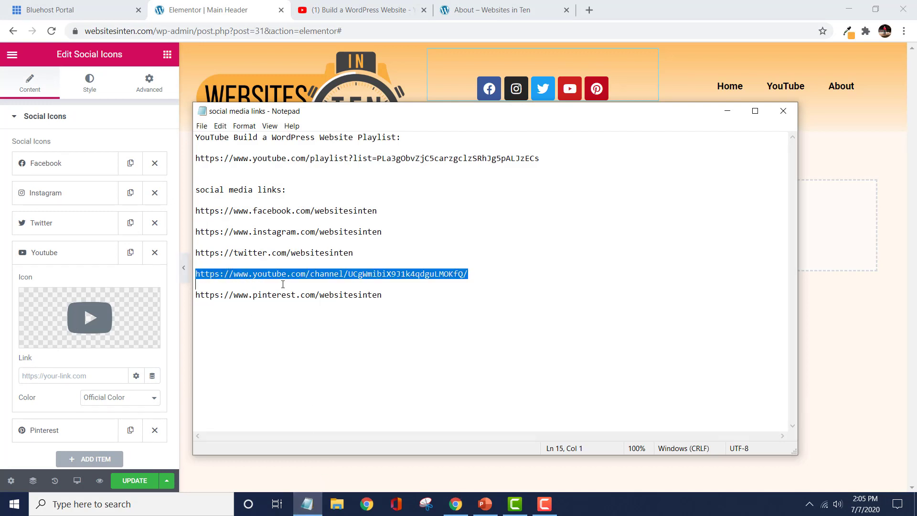
{"action": "right_click", "coordinate": [354, 278]}
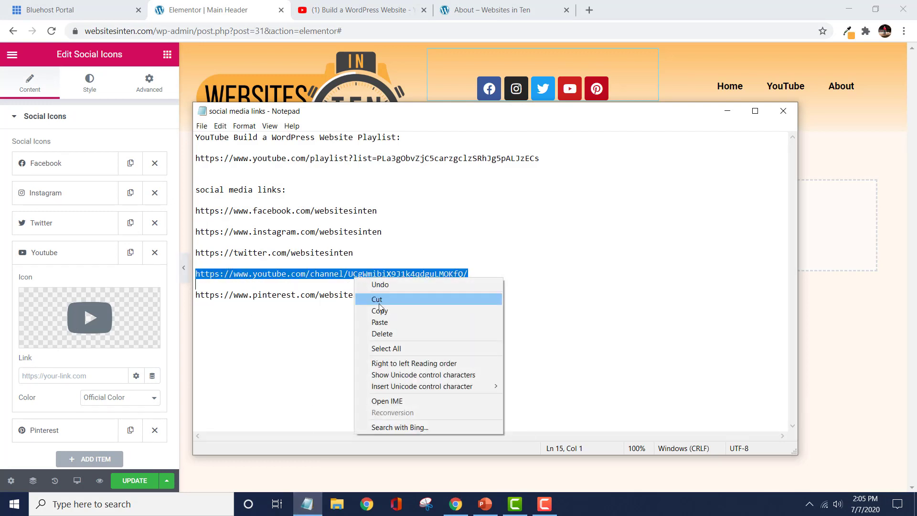
{"action": "left_click", "coordinate": [385, 311]}
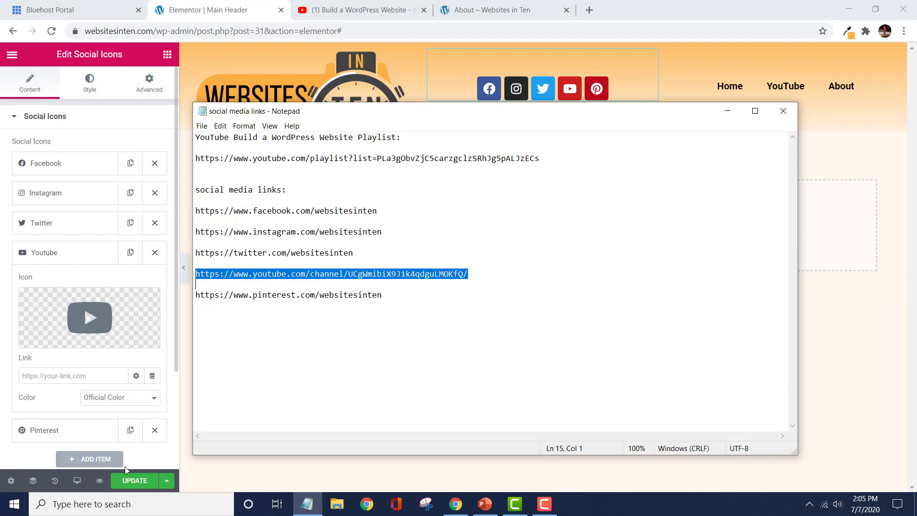
{"action": "left_click", "coordinate": [58, 374]}
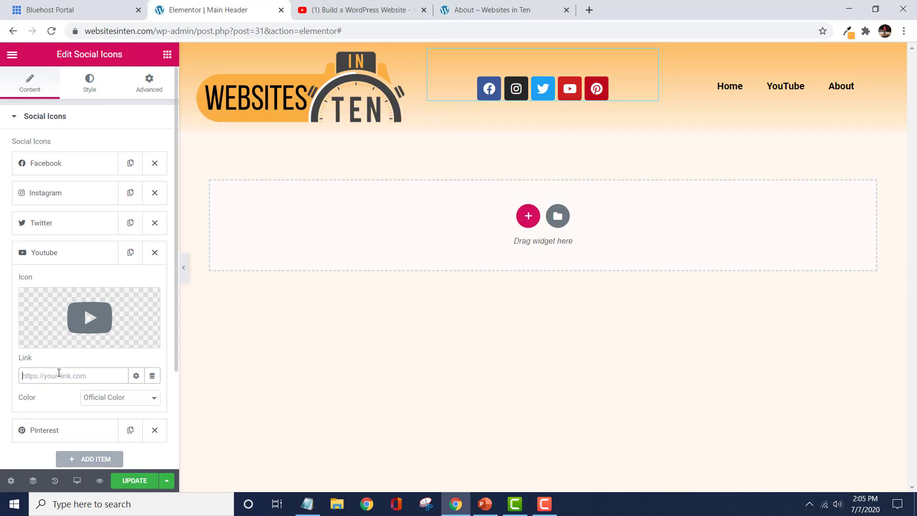
{"action": "key", "text": "ctrl+v"}
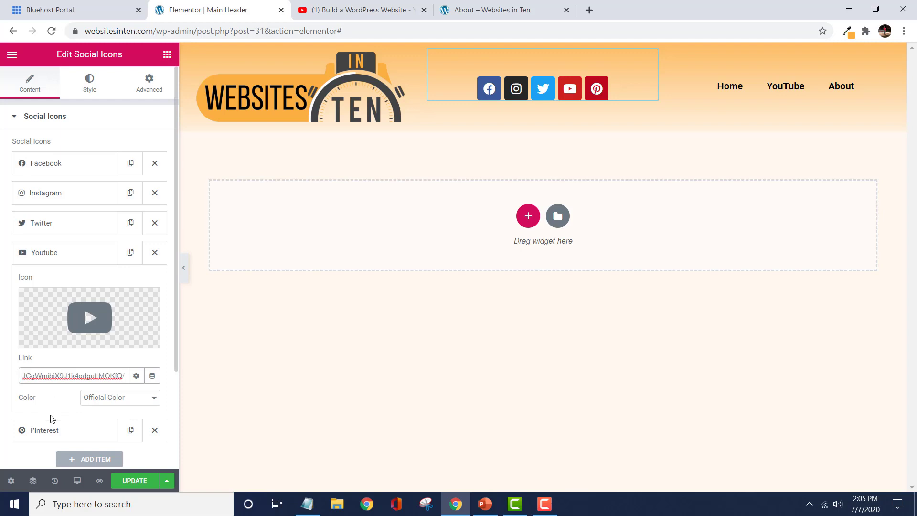
{"action": "left_click", "coordinate": [56, 439]}
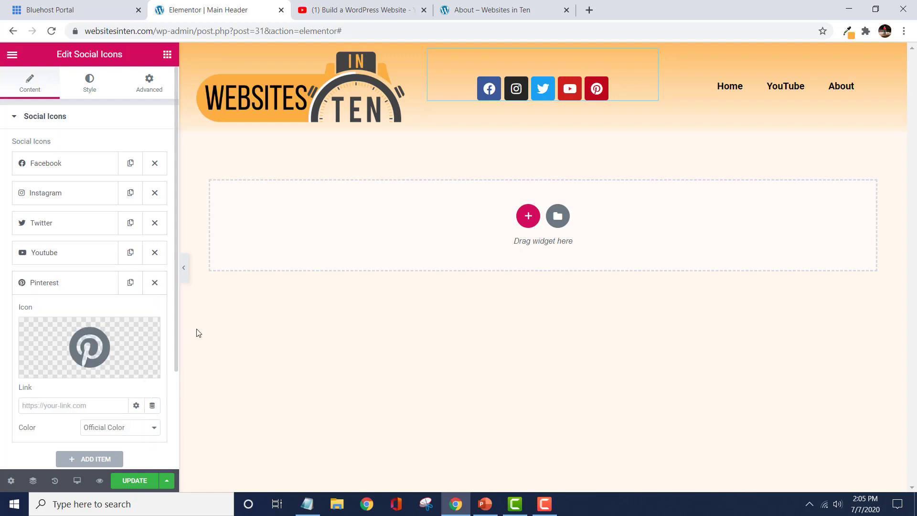
{"action": "left_click", "coordinate": [307, 504]}
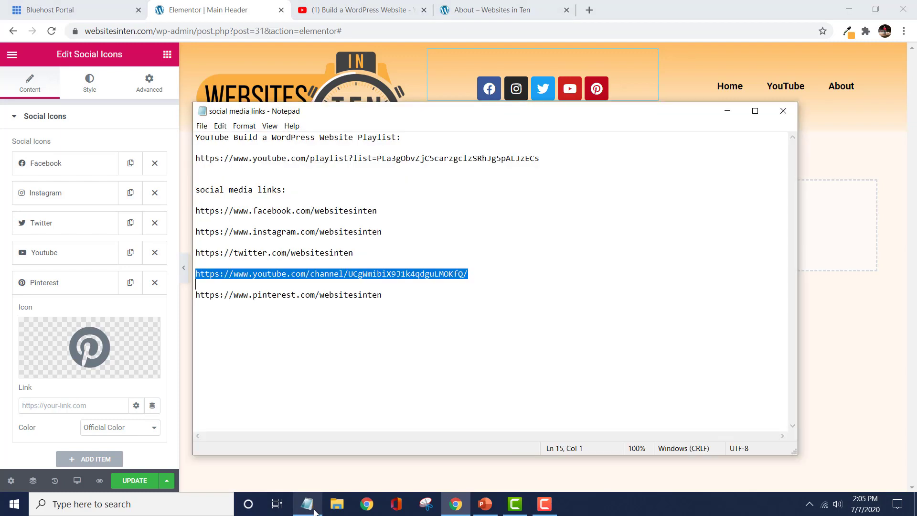
{"action": "left_click_drag", "start_coordinate": [196, 294], "coordinate": [382, 307]}
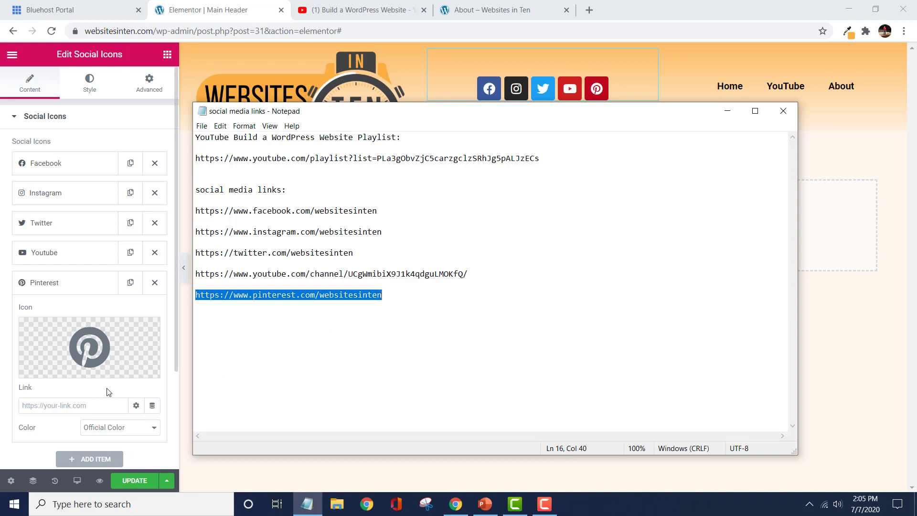
{"action": "left_click", "coordinate": [95, 409]}
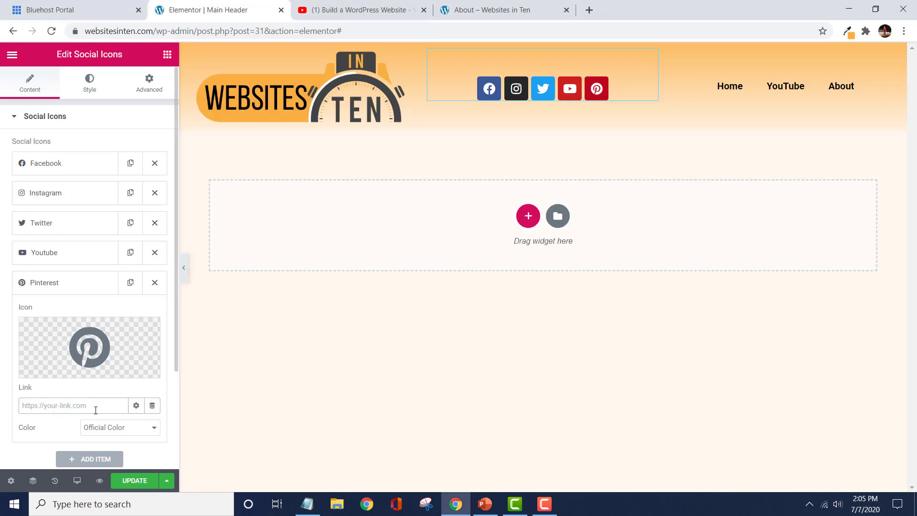
{"action": "key", "text": "ctrl+v"}
{"action": "left_click", "coordinate": [41, 286]}
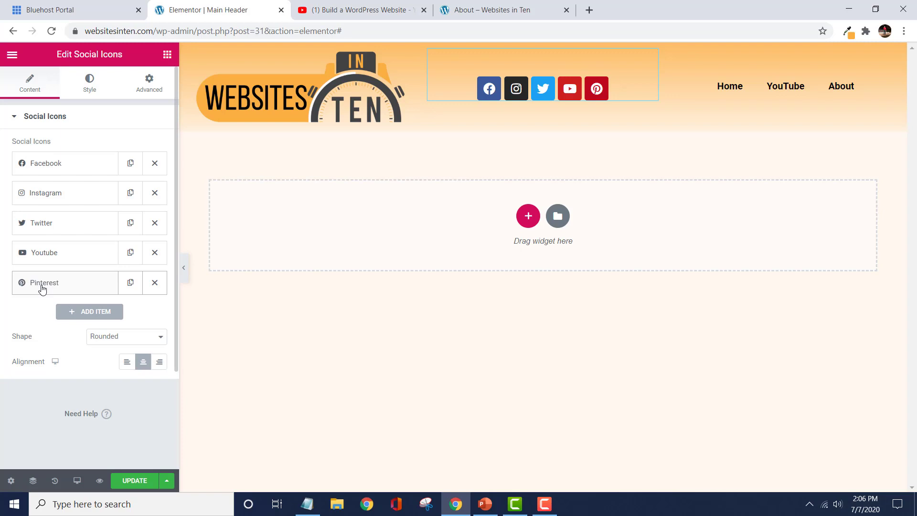
Step: Update the Main Header with the linked social icons and view it as a live page
{"action": "left_click", "coordinate": [136, 482]}
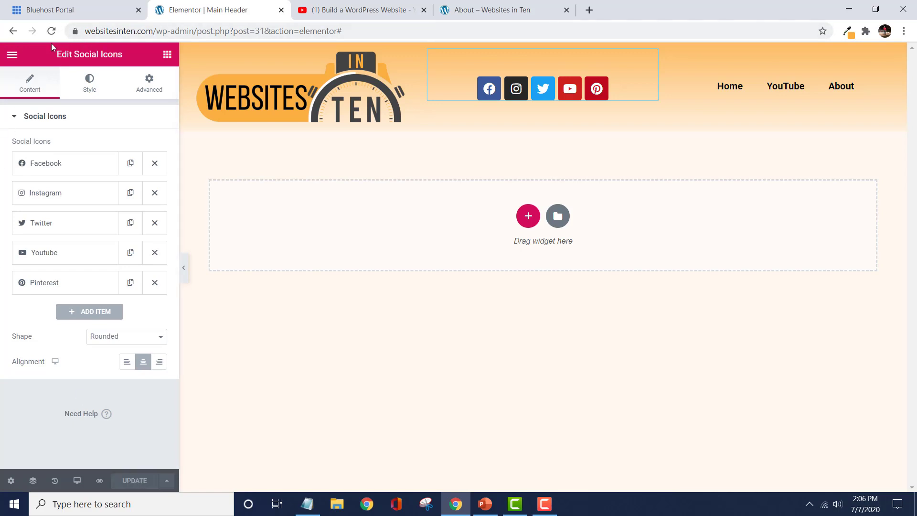
{"action": "left_click", "coordinate": [11, 56]}
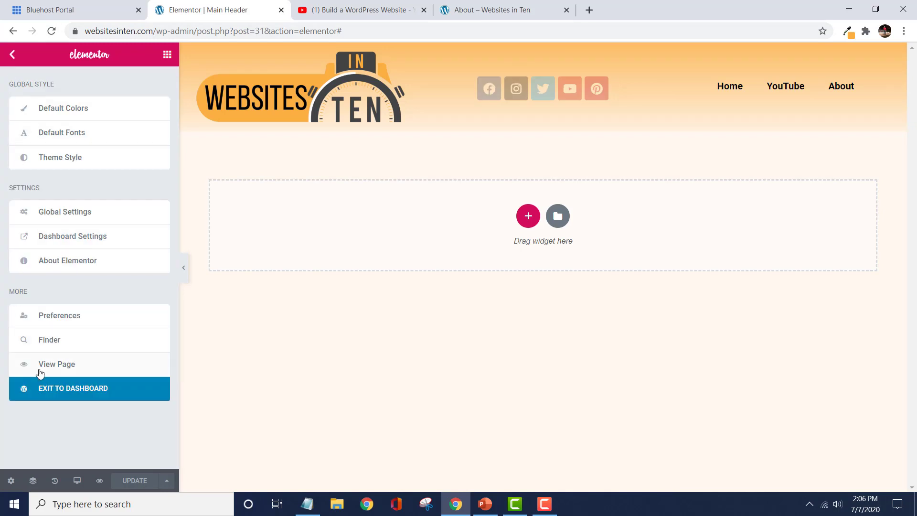
{"action": "left_click", "coordinate": [69, 365]}
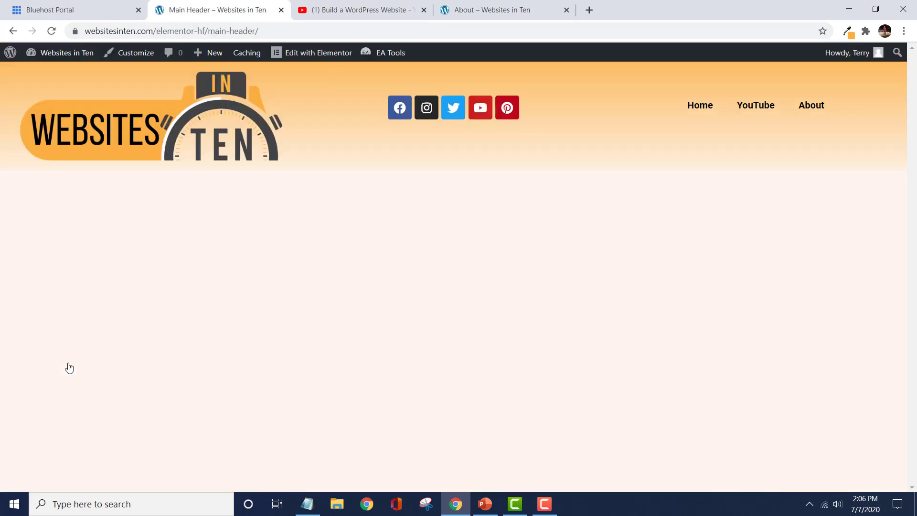
Step: Test the header menu on the live site by visiting the Home page, the About page and Home again
{"action": "left_click", "coordinate": [704, 109]}
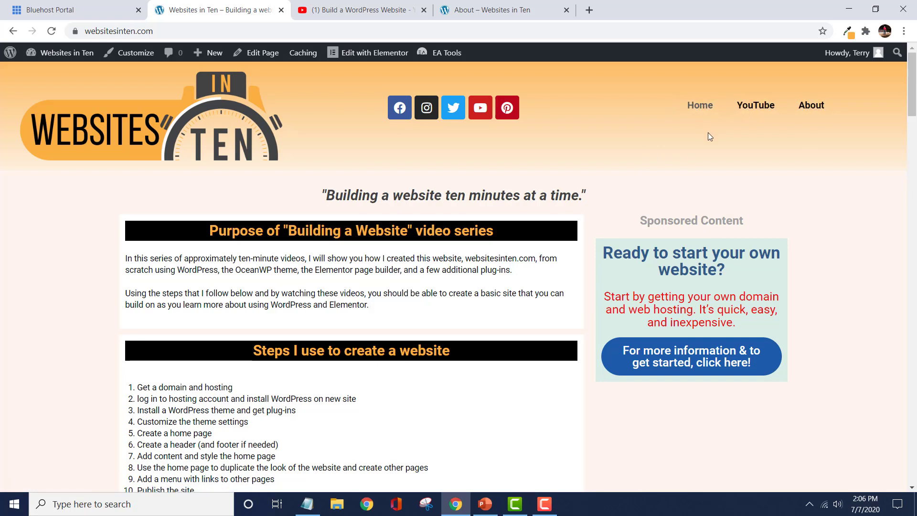
{"action": "left_click", "coordinate": [814, 108]}
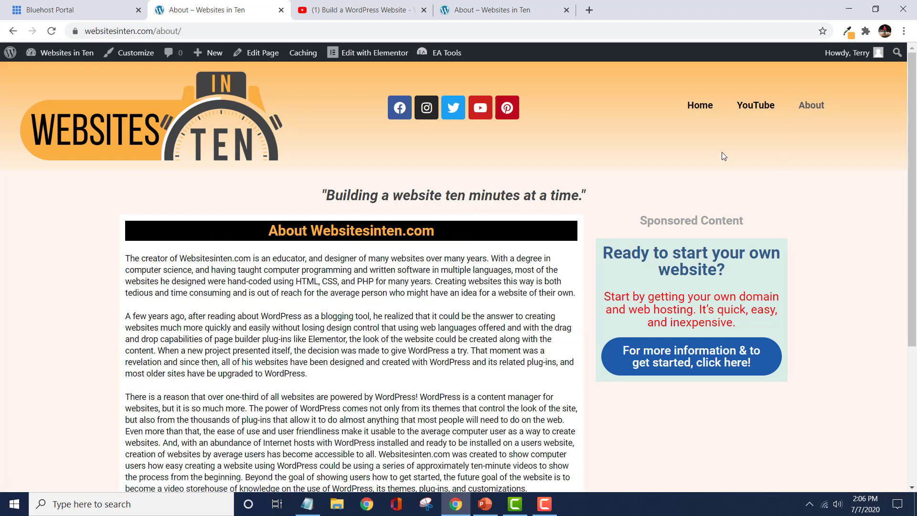
{"action": "left_click", "coordinate": [697, 110]}
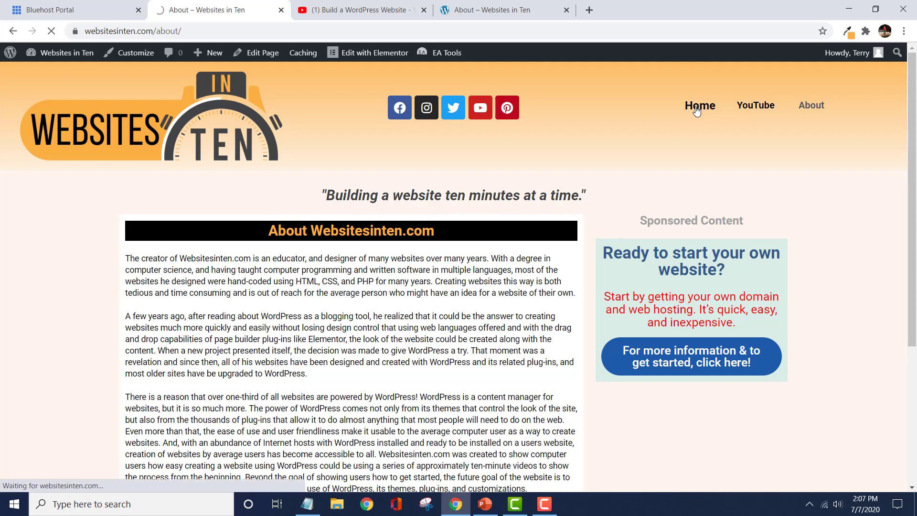